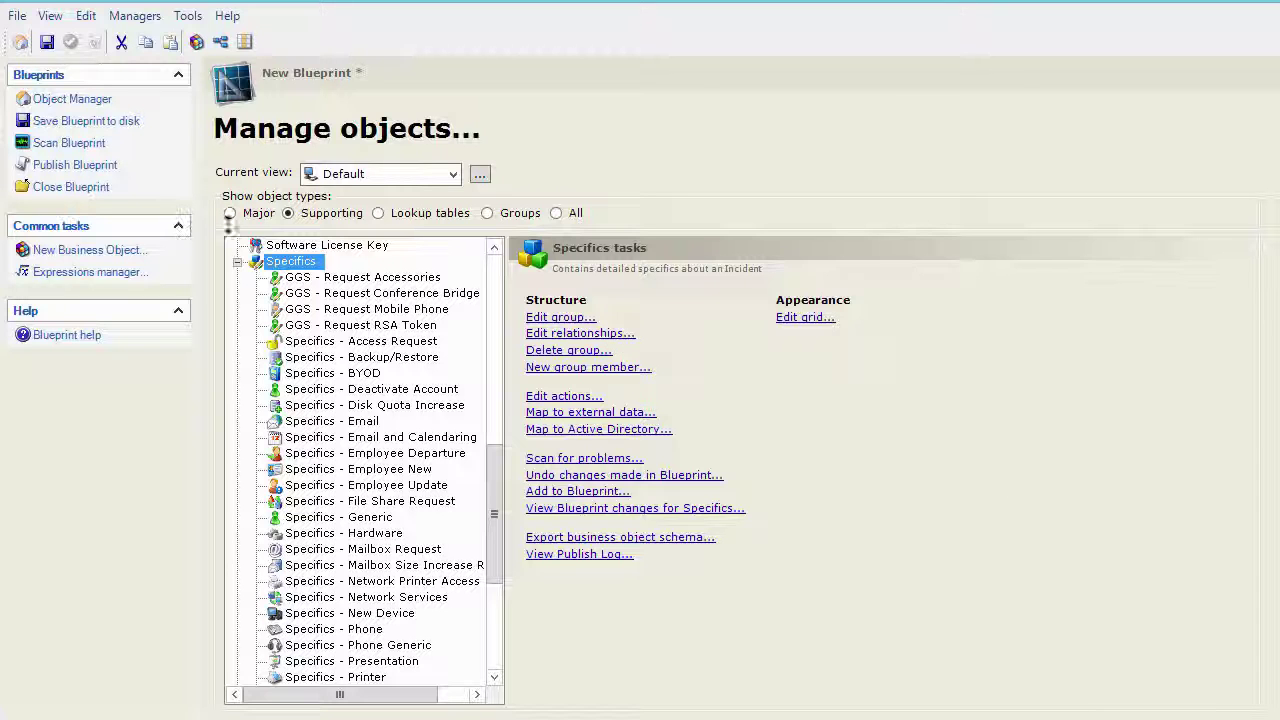
Review the major business objects, and among the supporting objects examine Selected Option and the Specifics group.
click(231, 213)
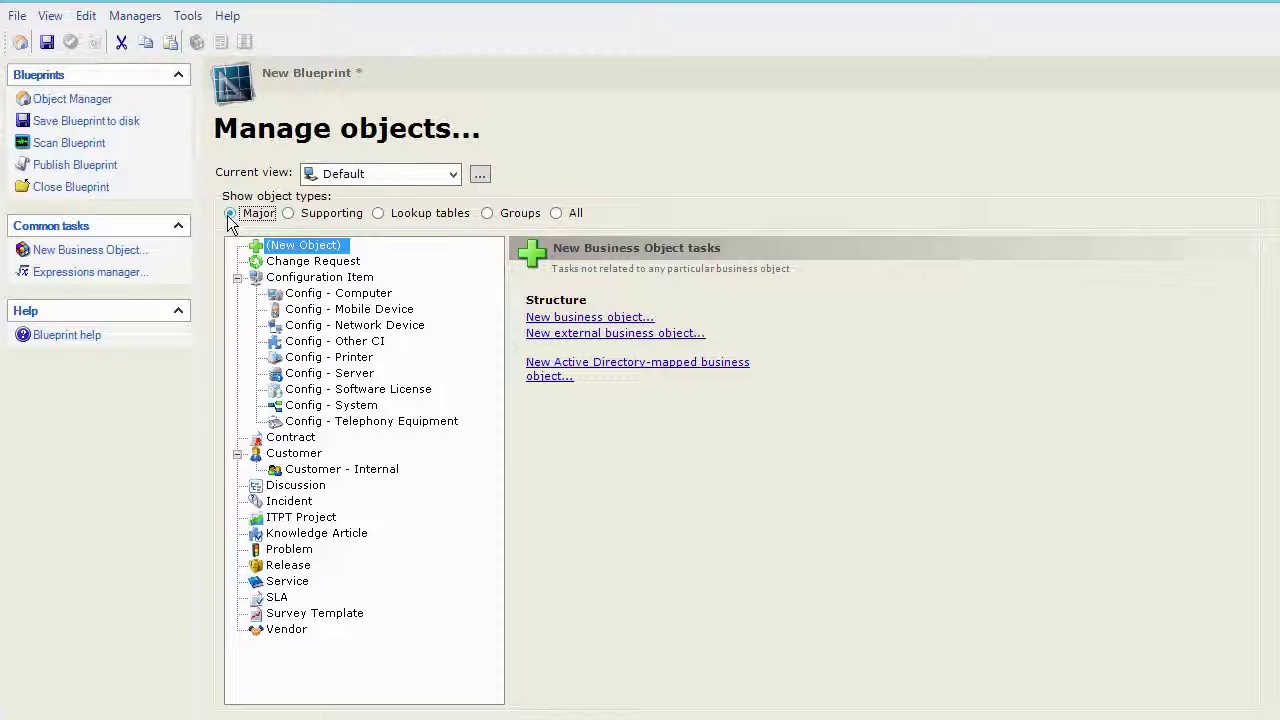
click(289, 213)
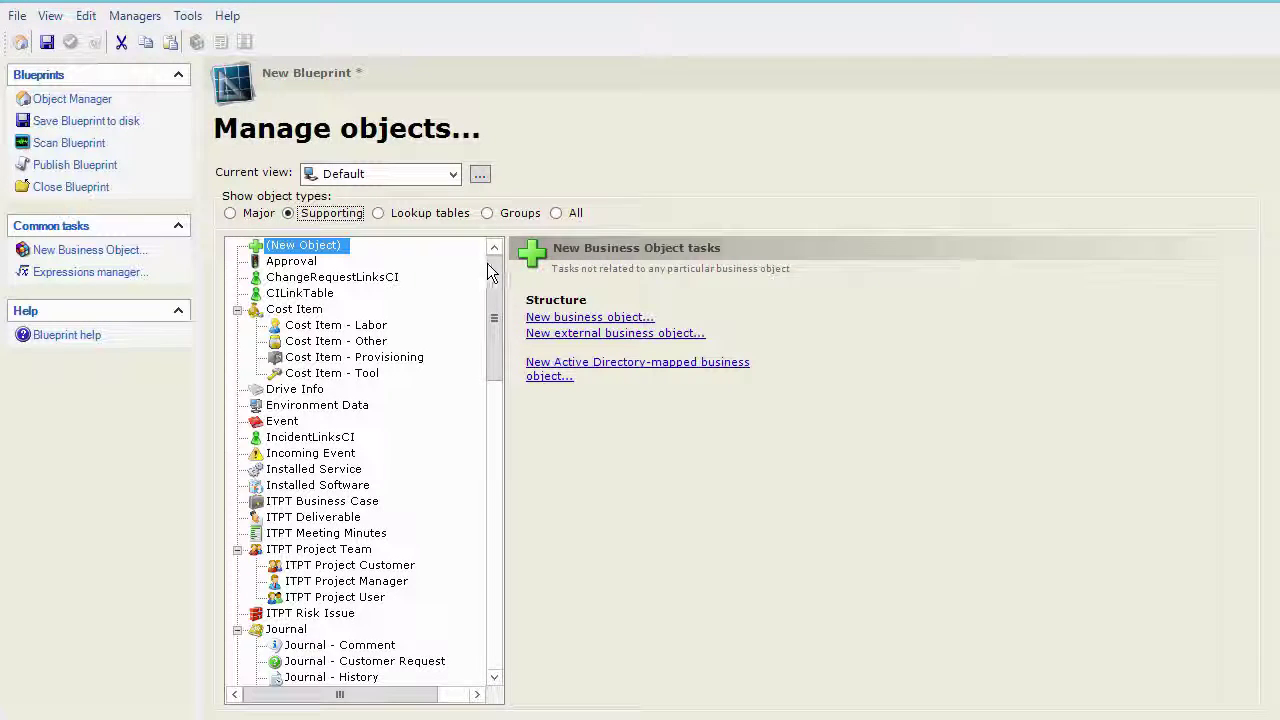
drag(491, 272, 497, 432)
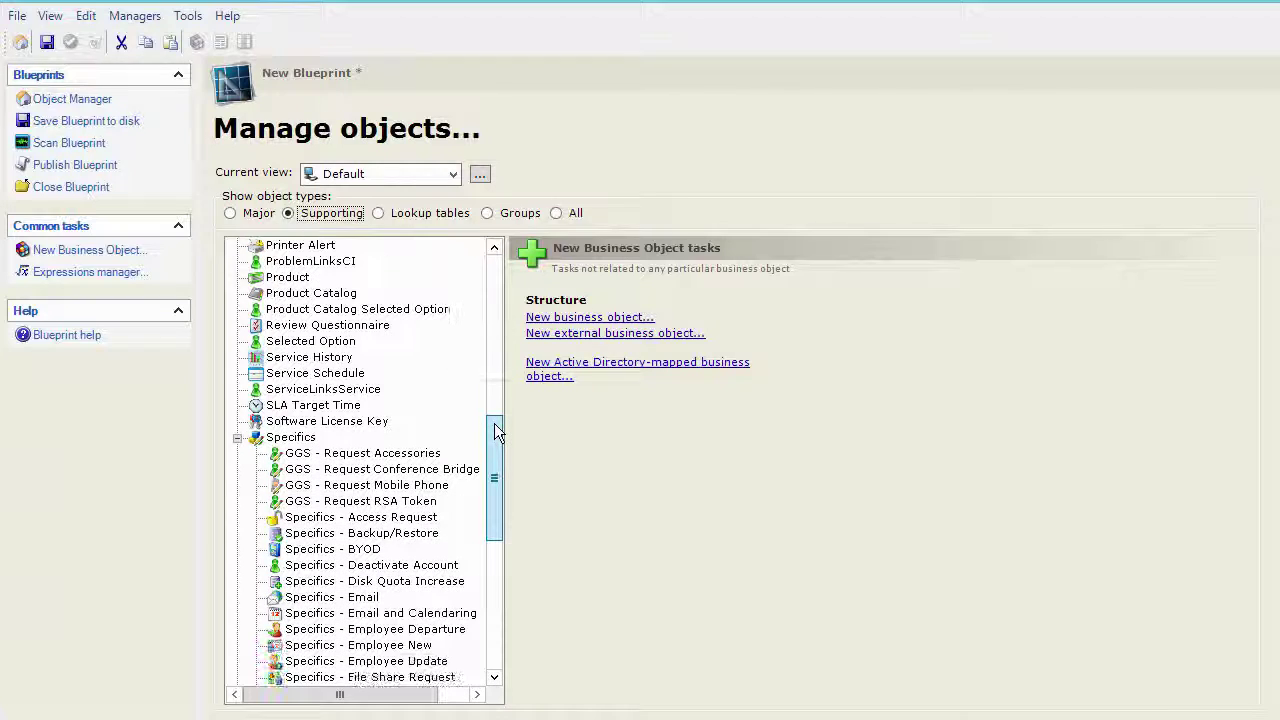
click(333, 344)
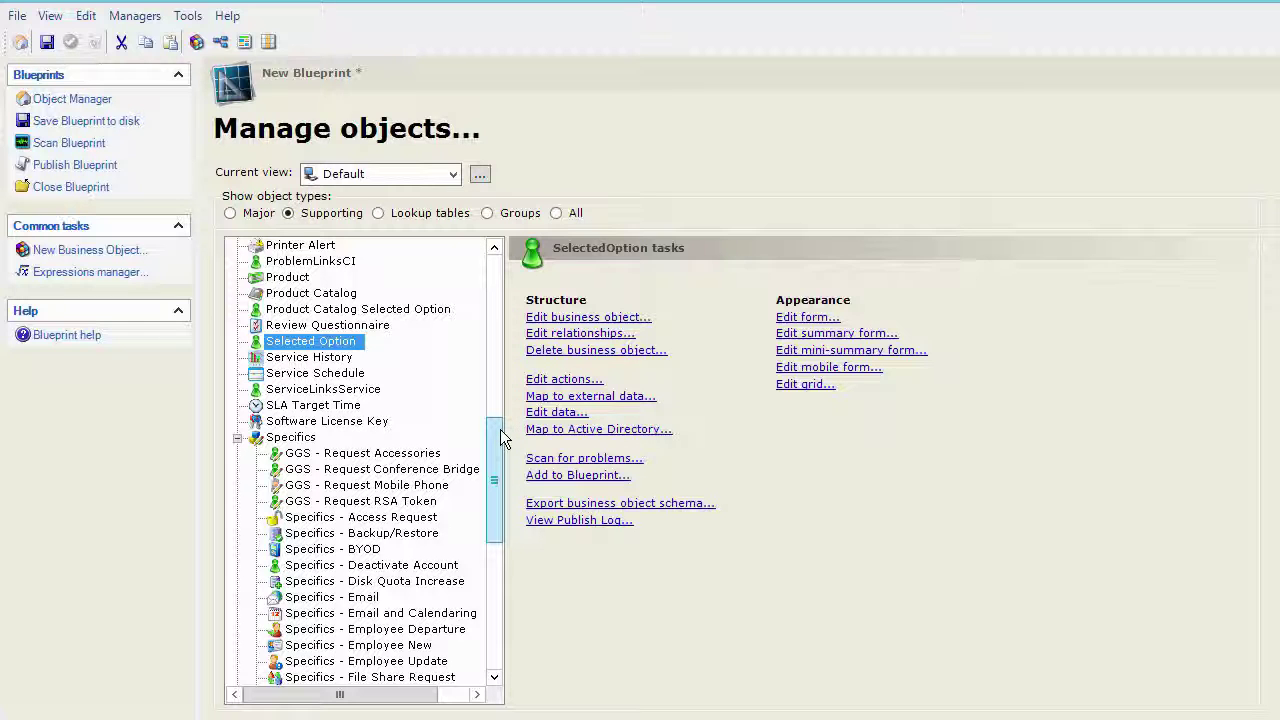
drag(500, 440, 499, 454)
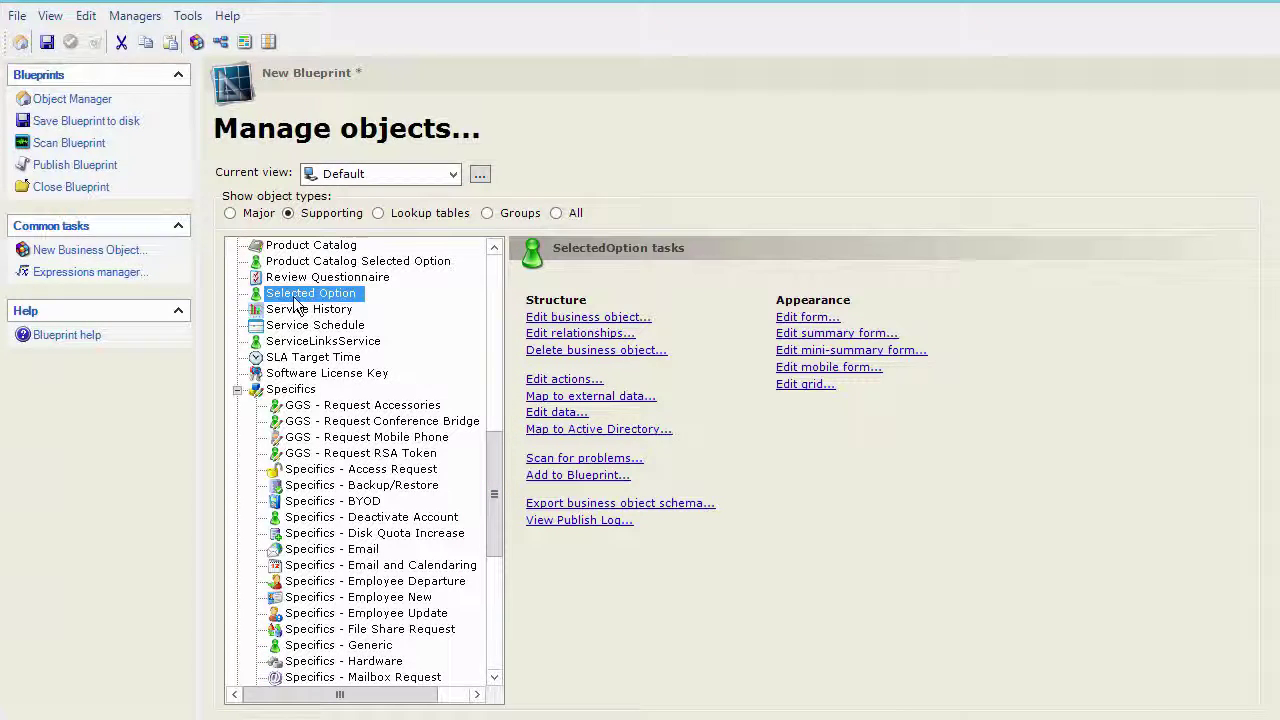
click(296, 391)
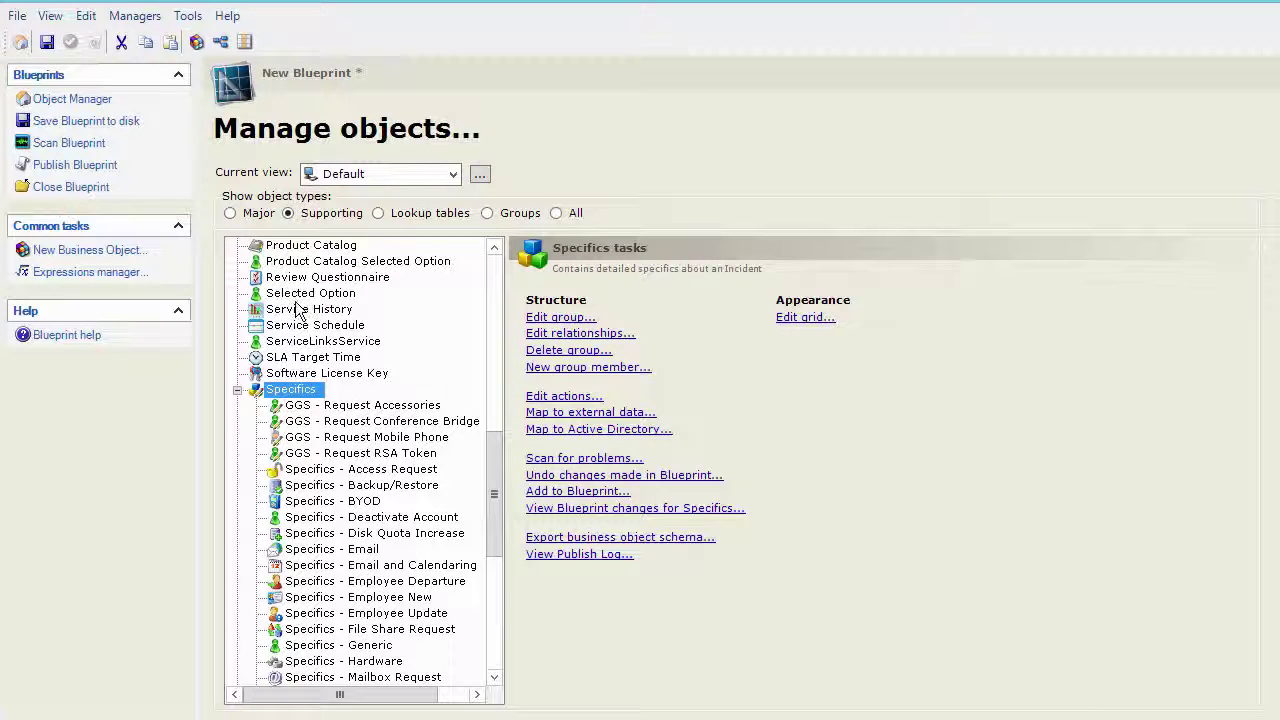
click(298, 294)
click(296, 391)
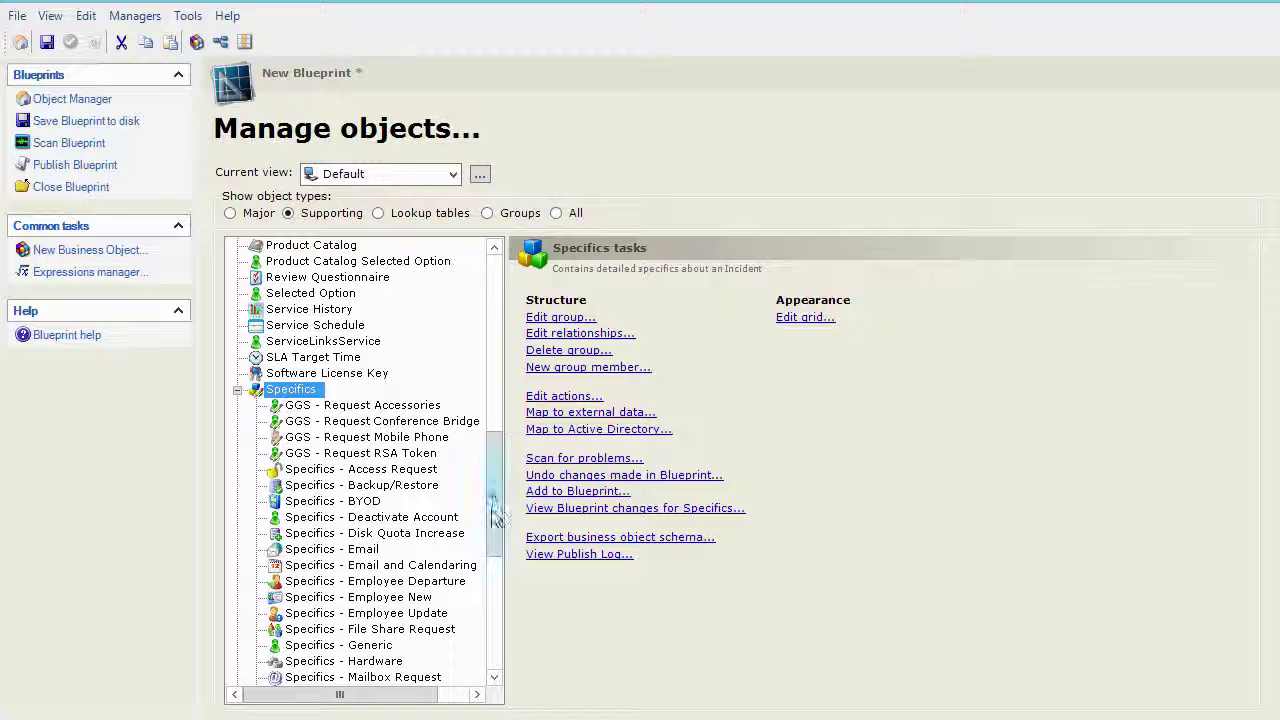
Open the form of the Specifics - New Device business object for editing.
drag(497, 515, 497, 633)
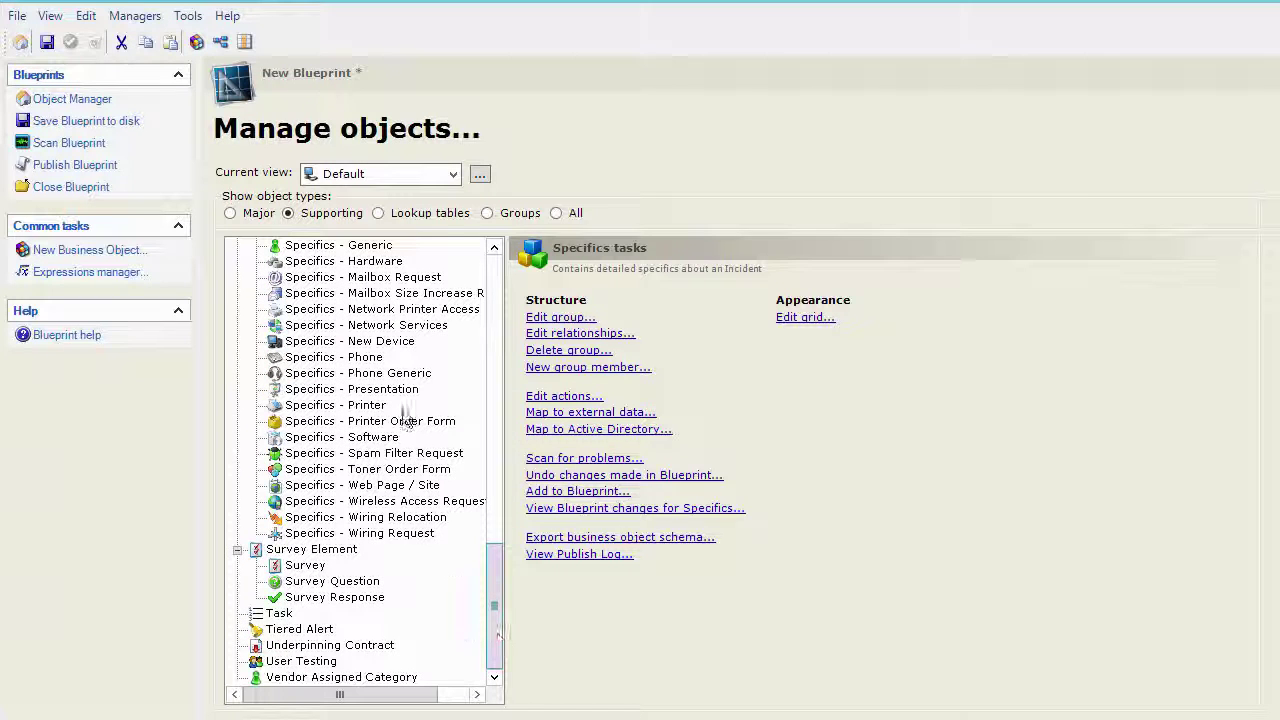
click(370, 341)
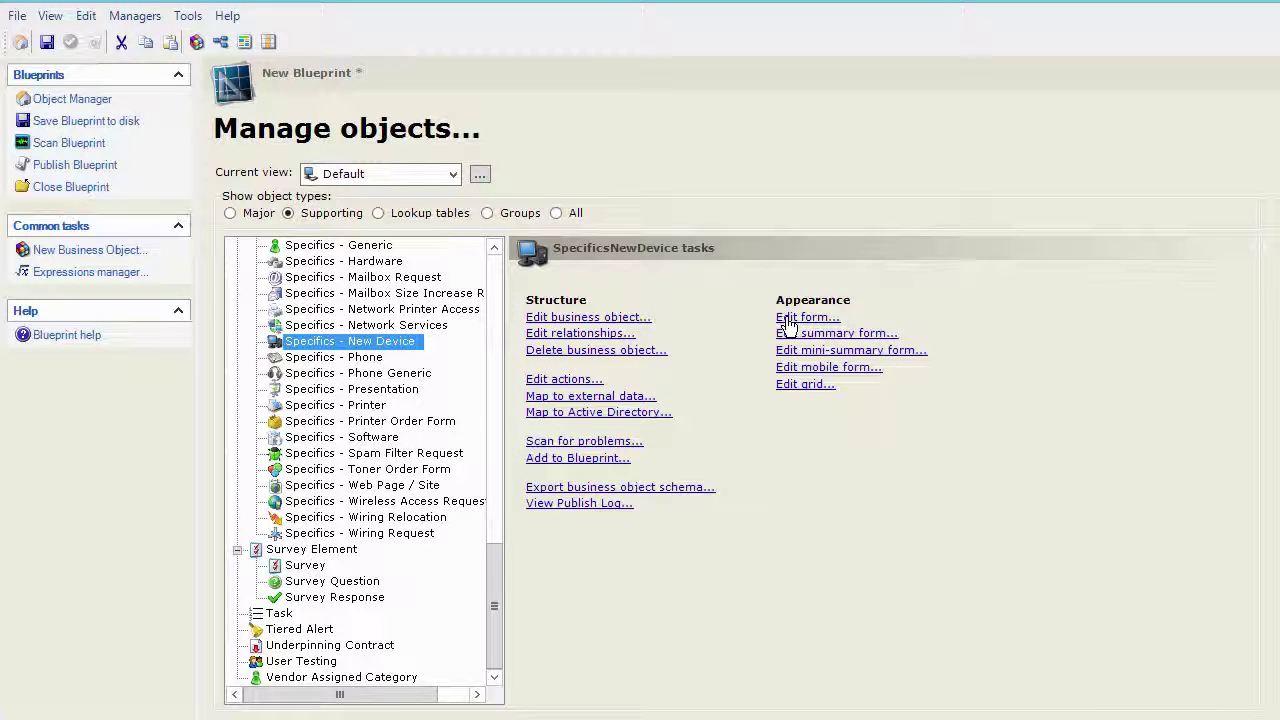
click(788, 320)
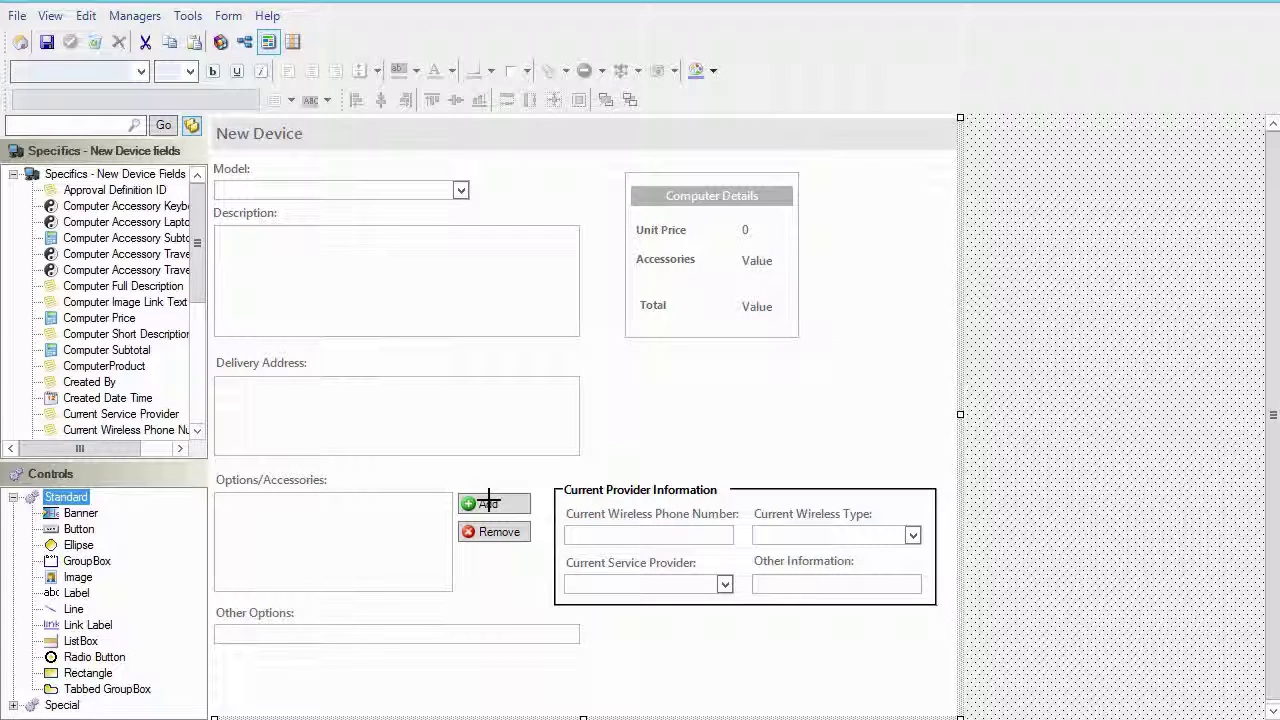
Open the control properties of the form's Add button and display the steps of its Add Option action.
right_click(488, 503)
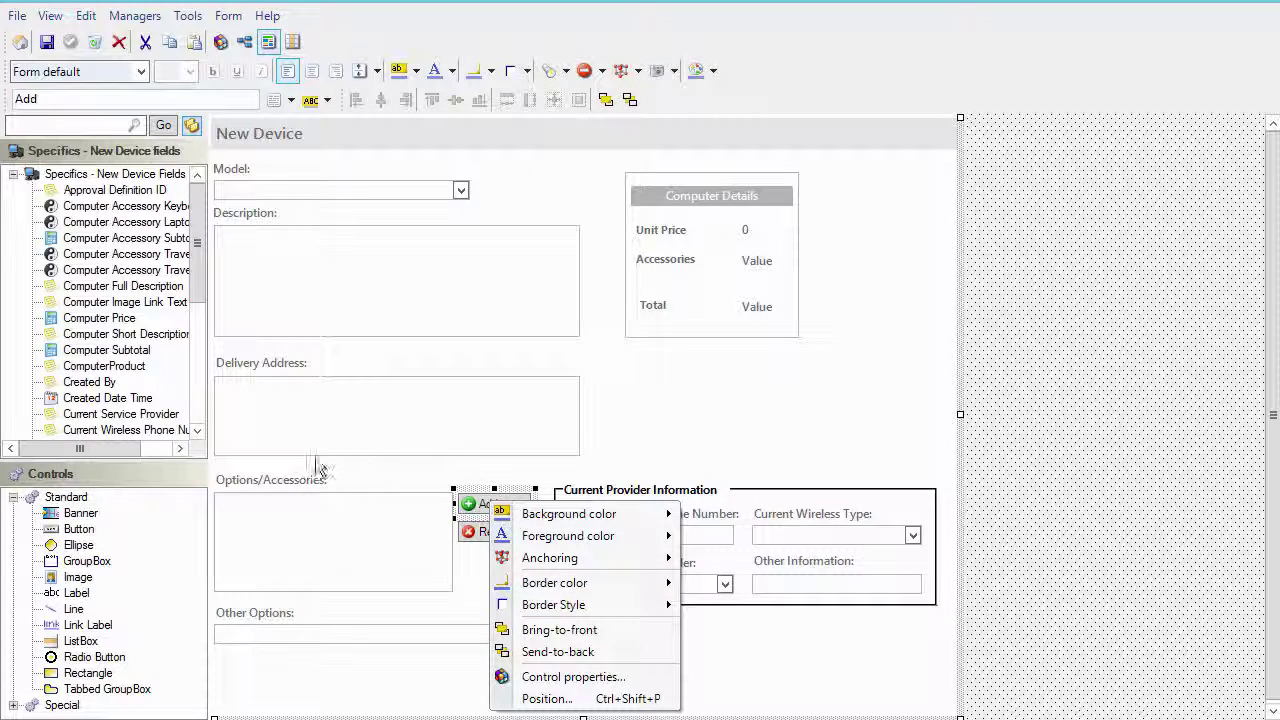
click(499, 473)
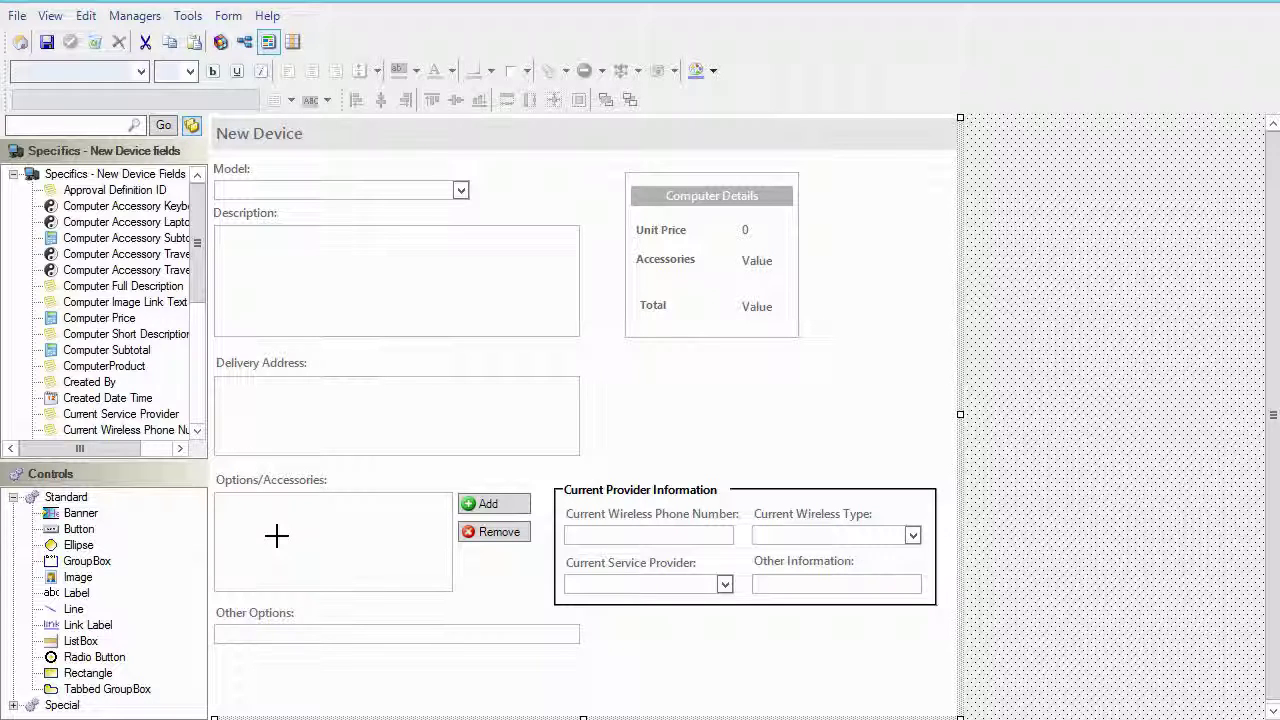
right_click(494, 504)
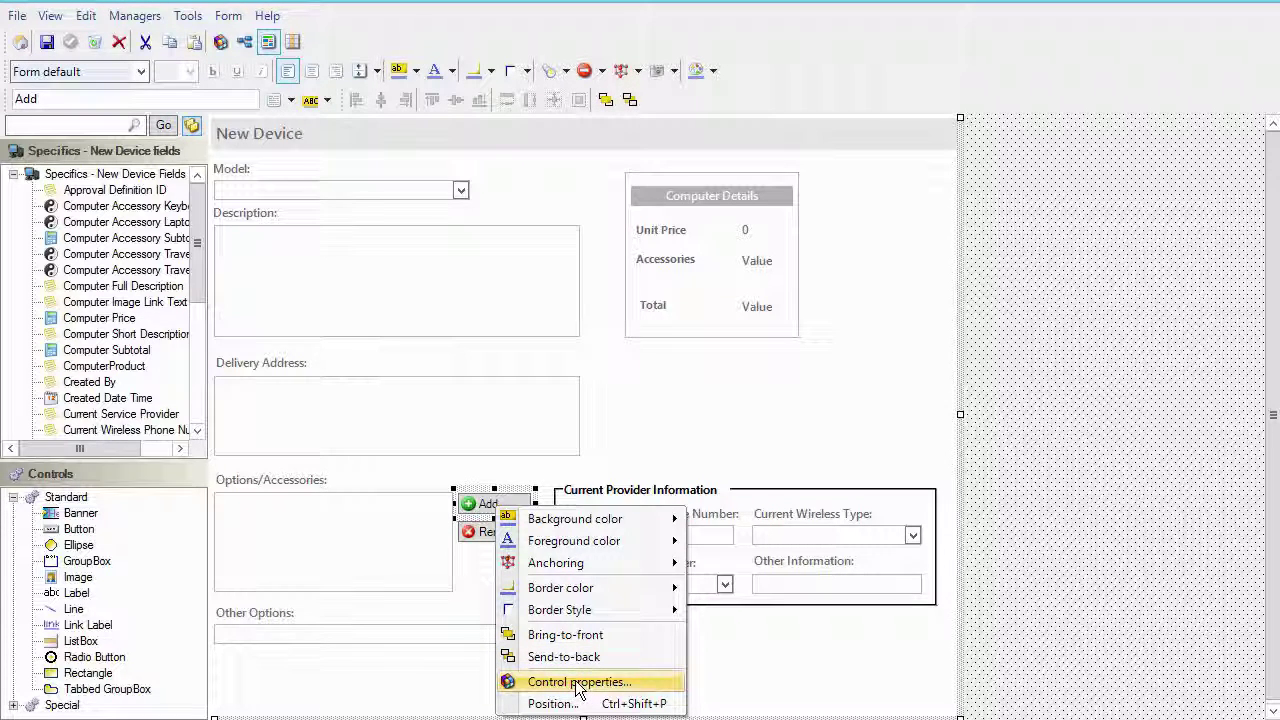
click(577, 683)
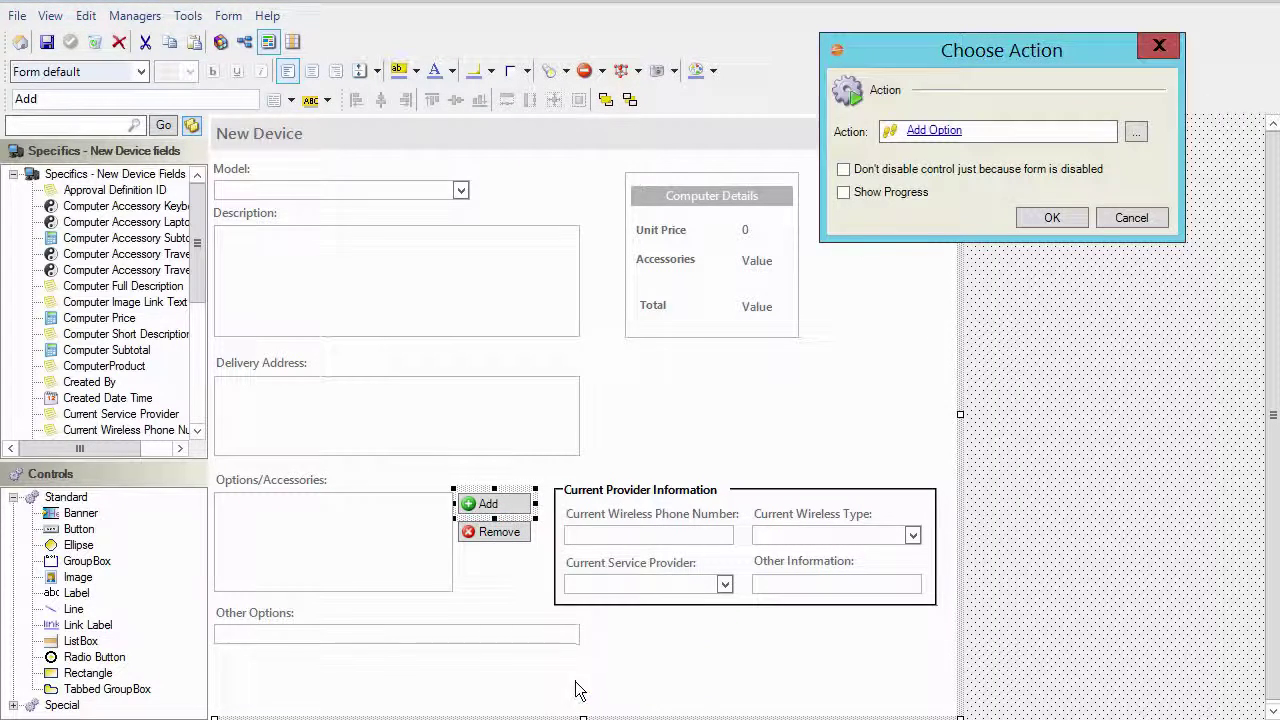
click(922, 133)
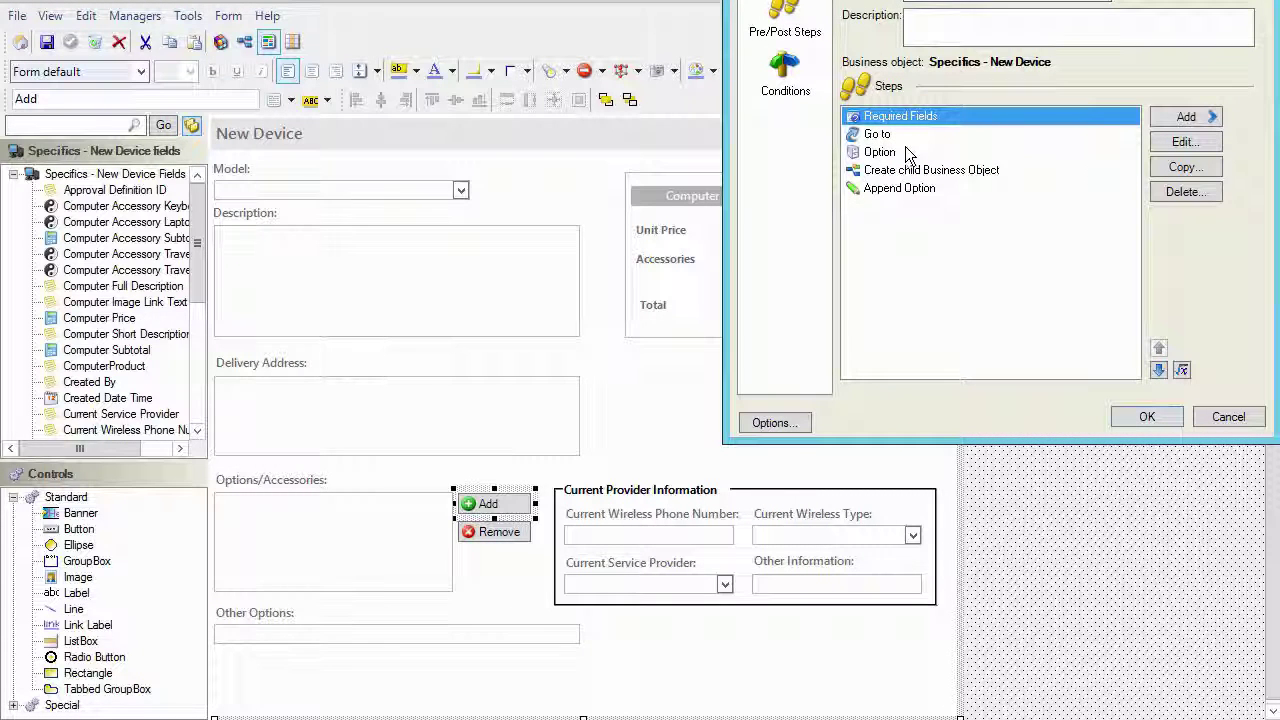
Inspect the Create child Business Object step and its business object choices, and close the action without saving changes.
click(910, 170)
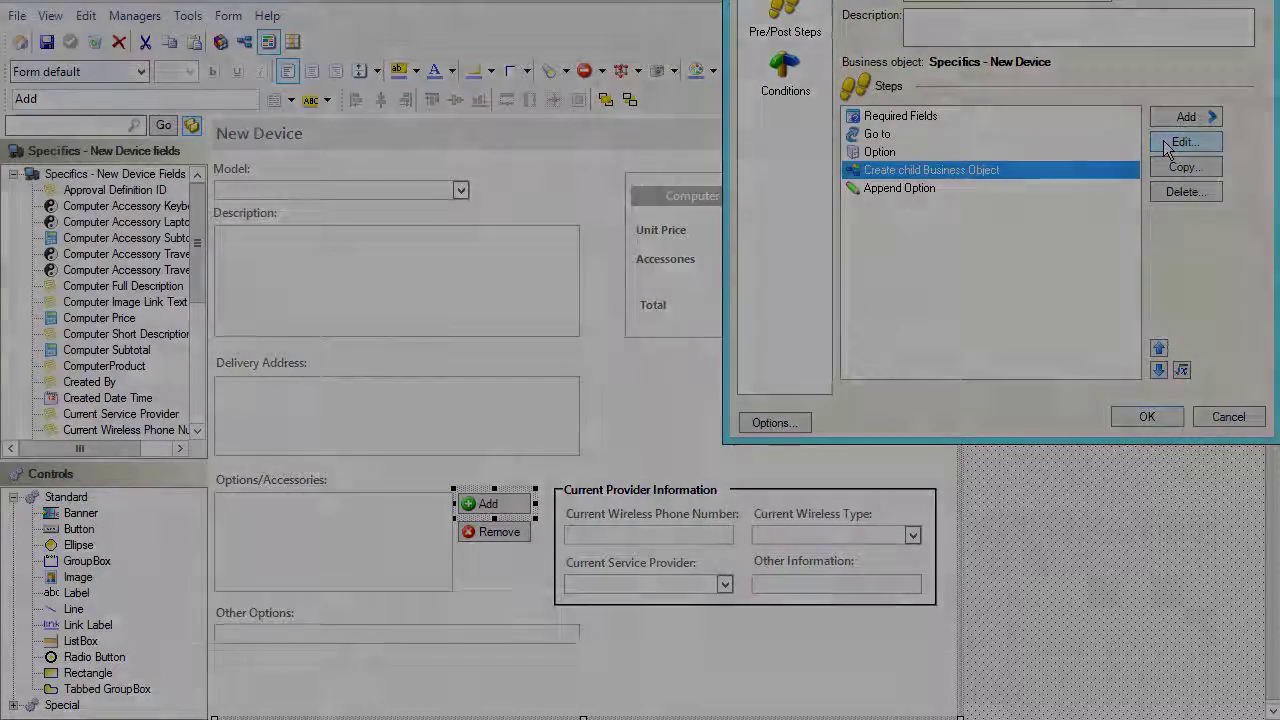
click(1168, 145)
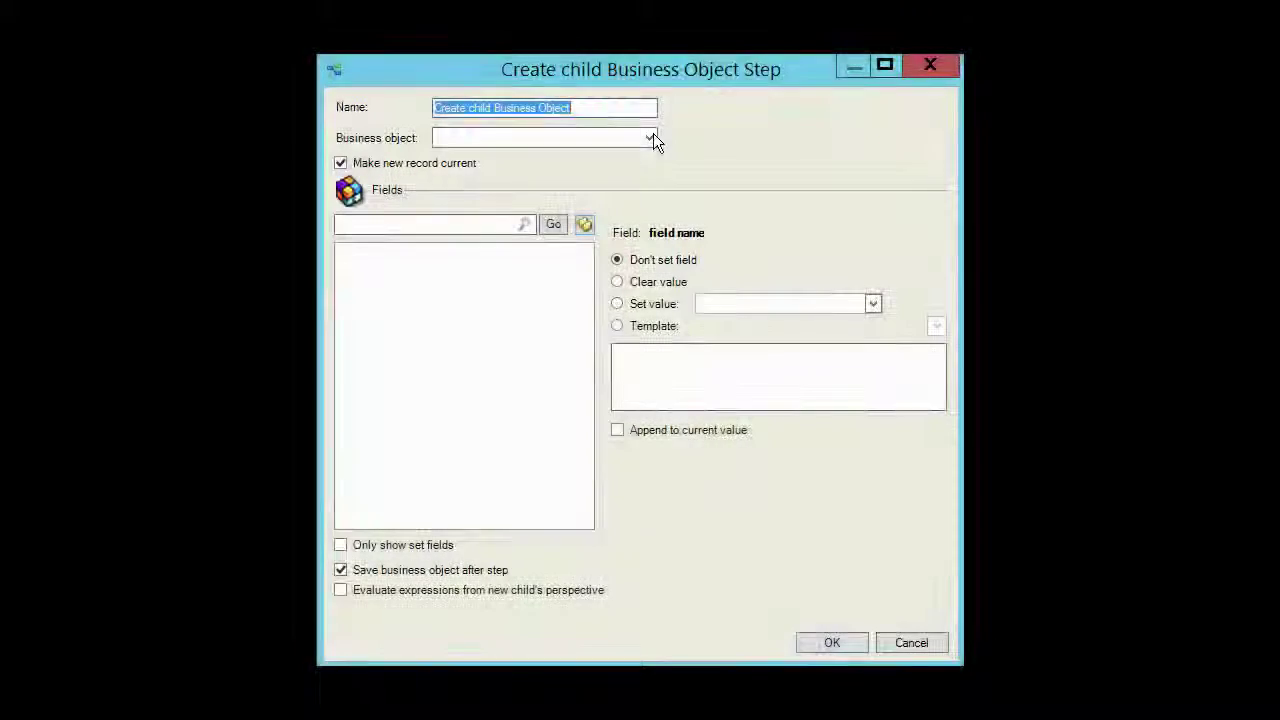
click(651, 138)
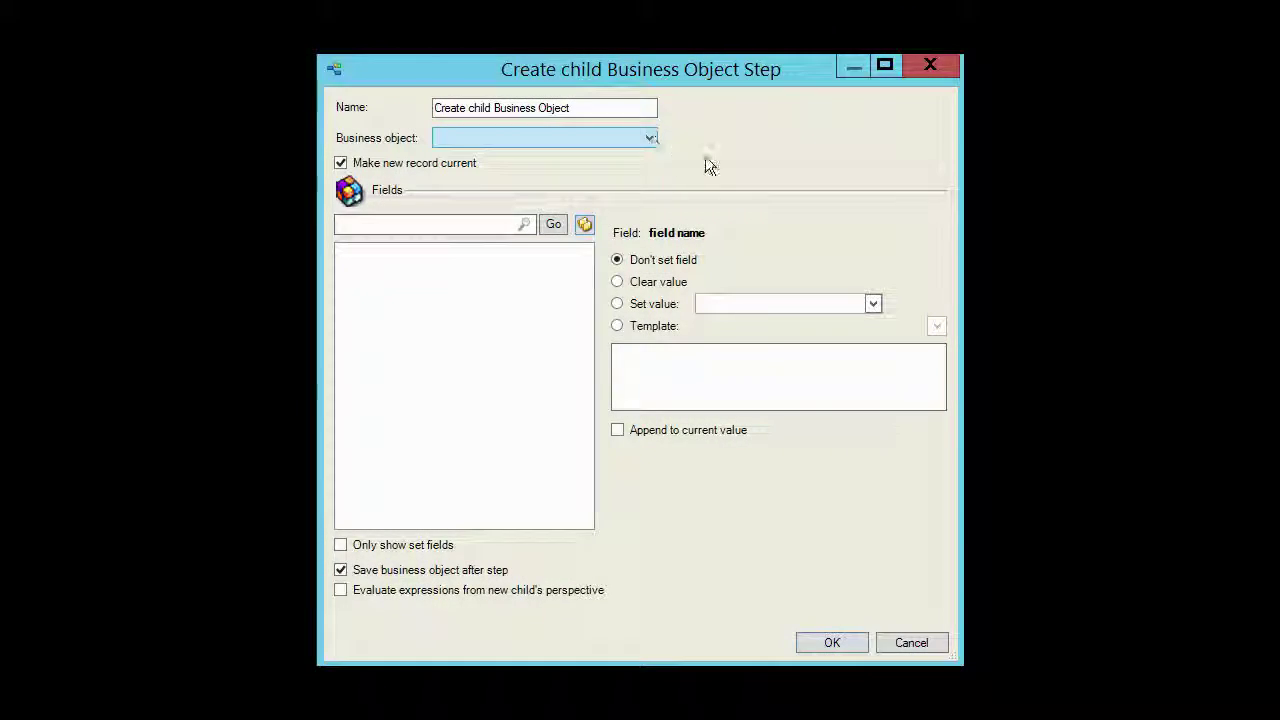
click(656, 140)
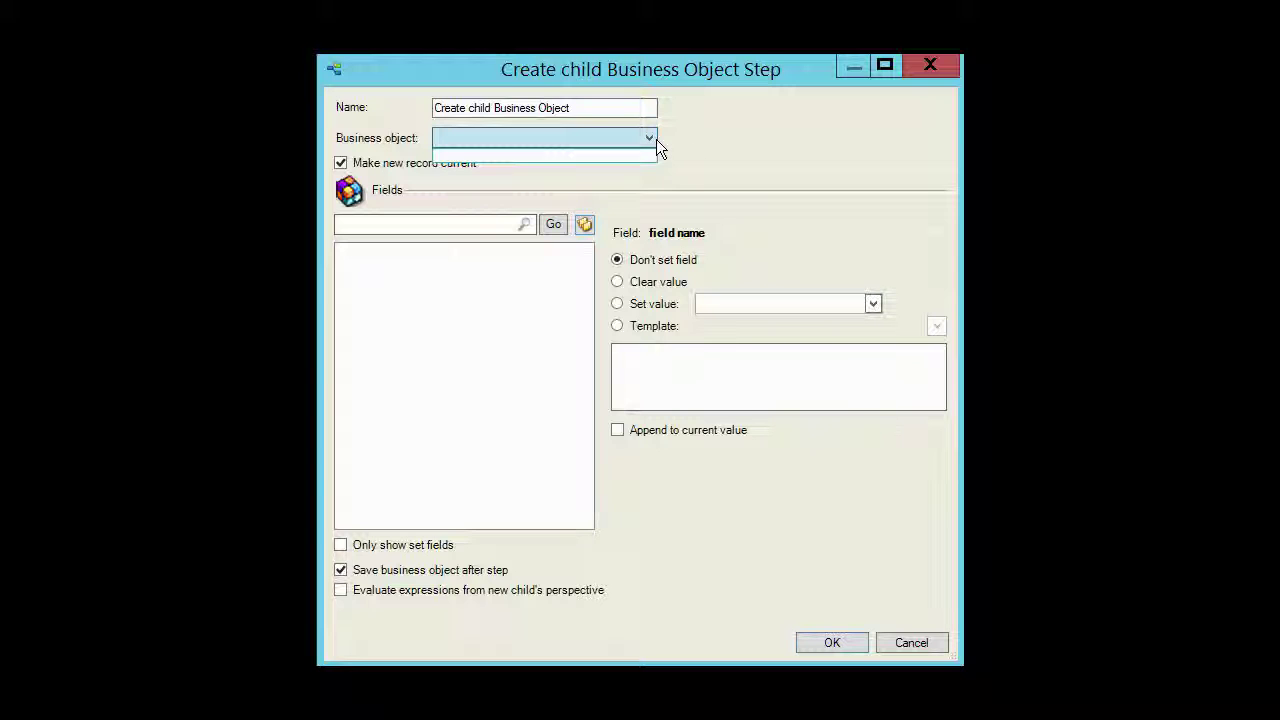
click(656, 139)
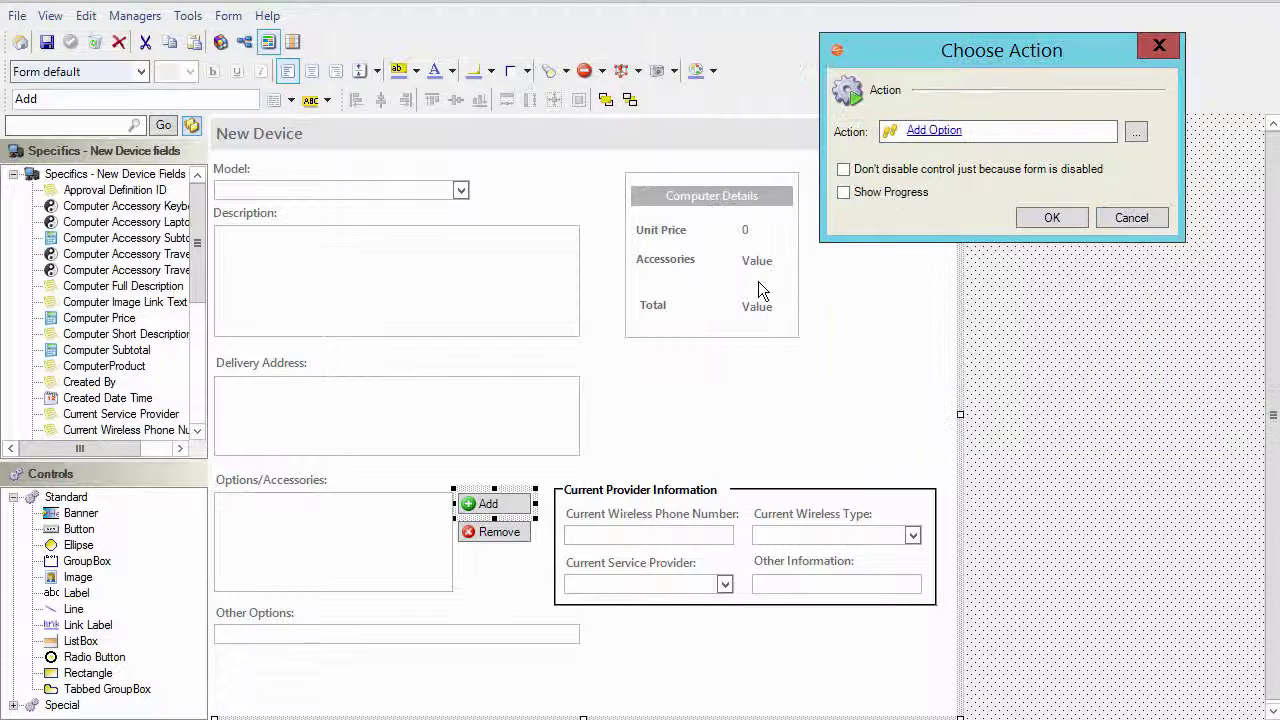
click(1135, 222)
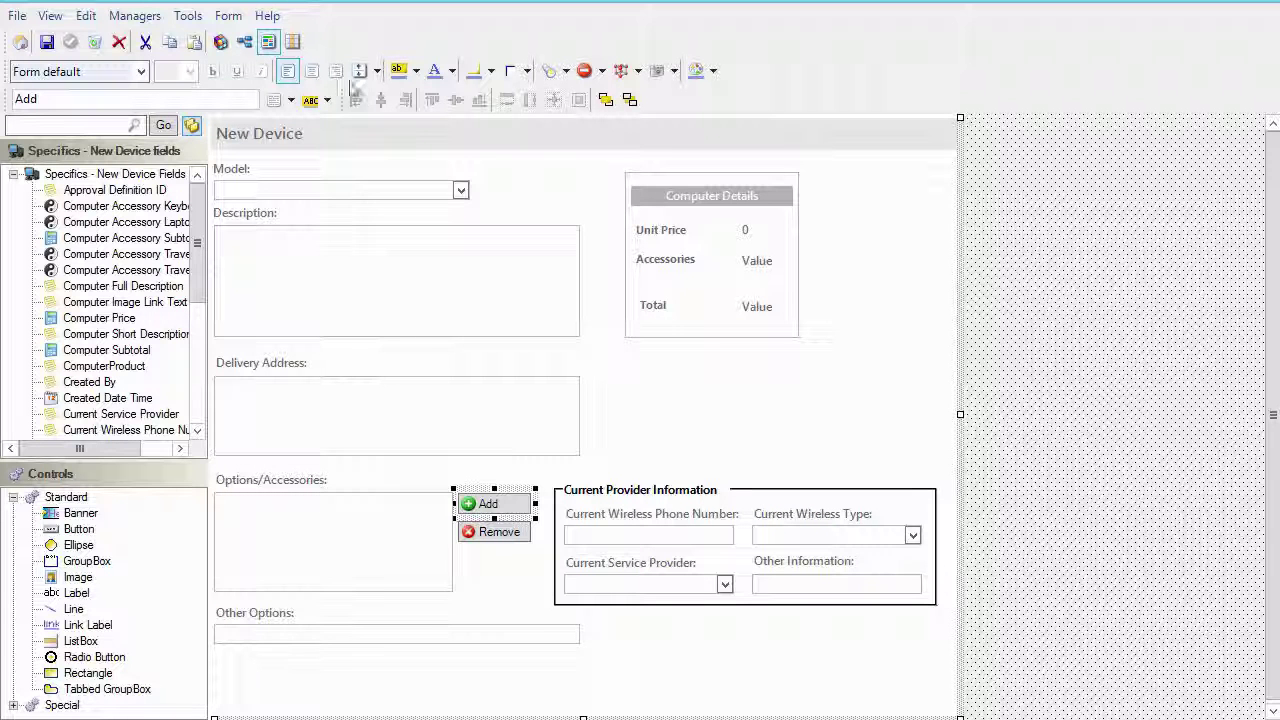
Examine the general and advanced properties of New Device's Specifics LinksAsOwns Selected Options relationship and close them without changes.
click(245, 44)
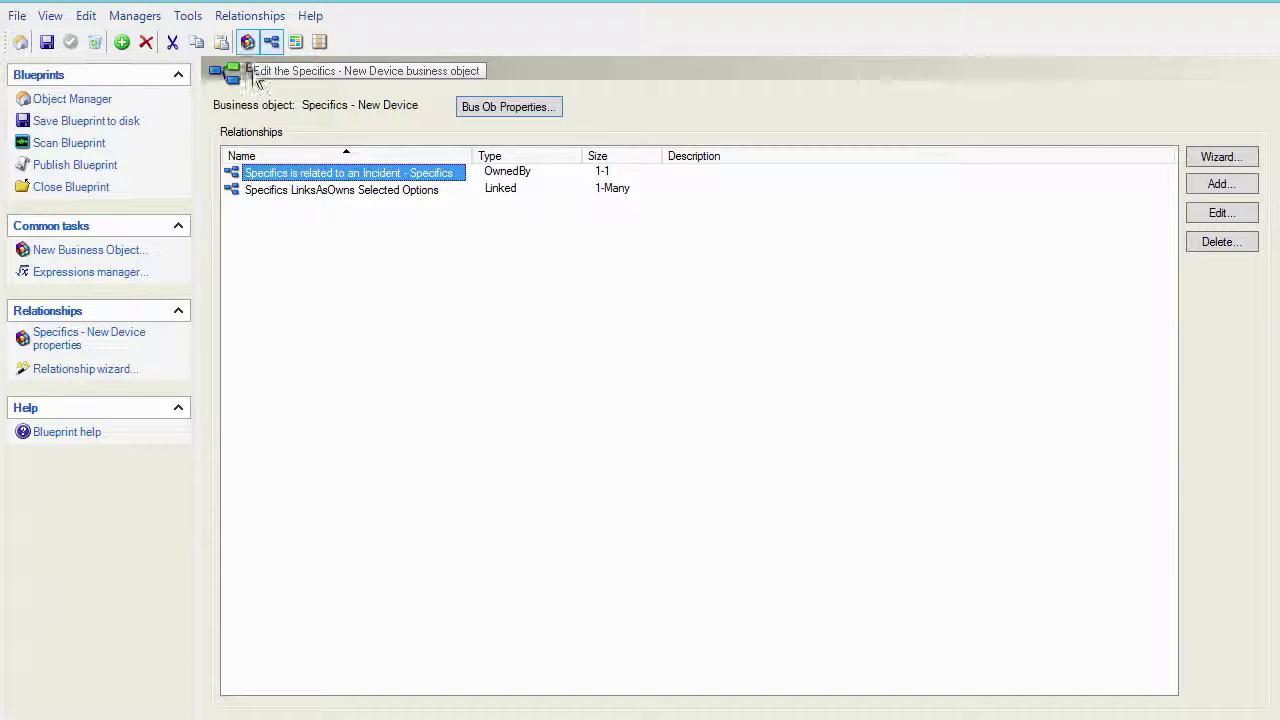
click(1238, 158)
click(405, 192)
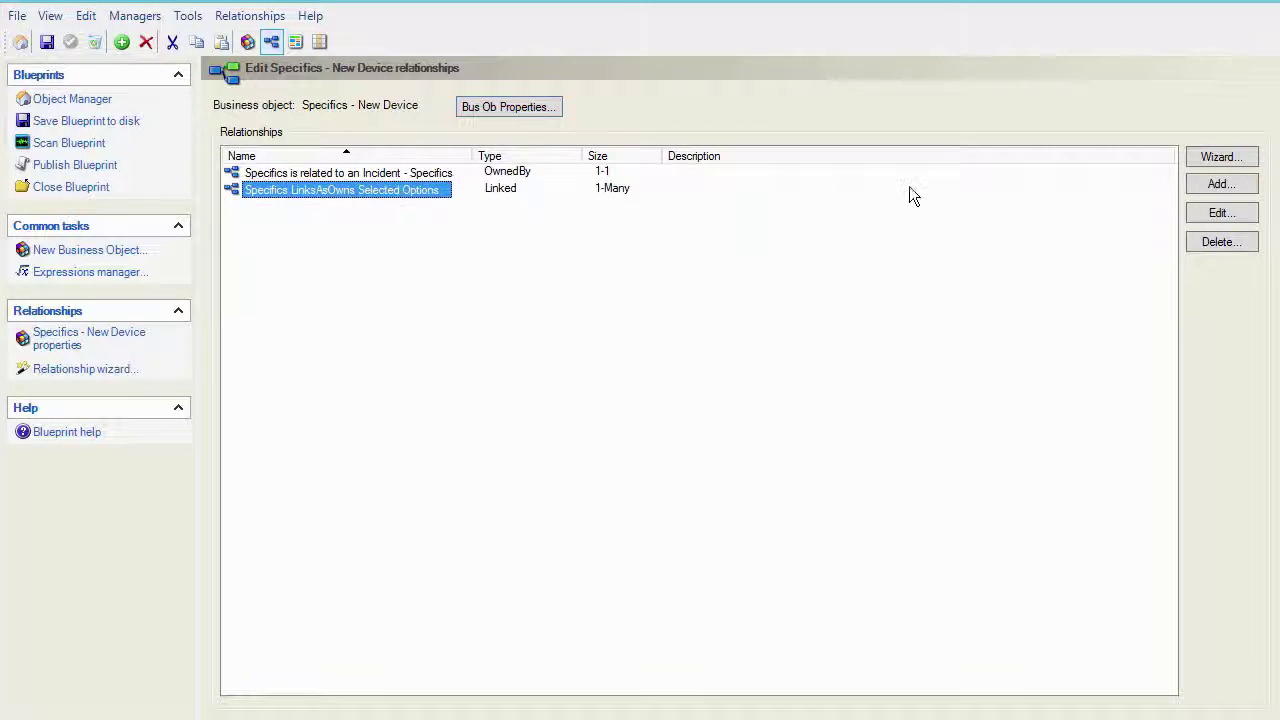
click(1216, 212)
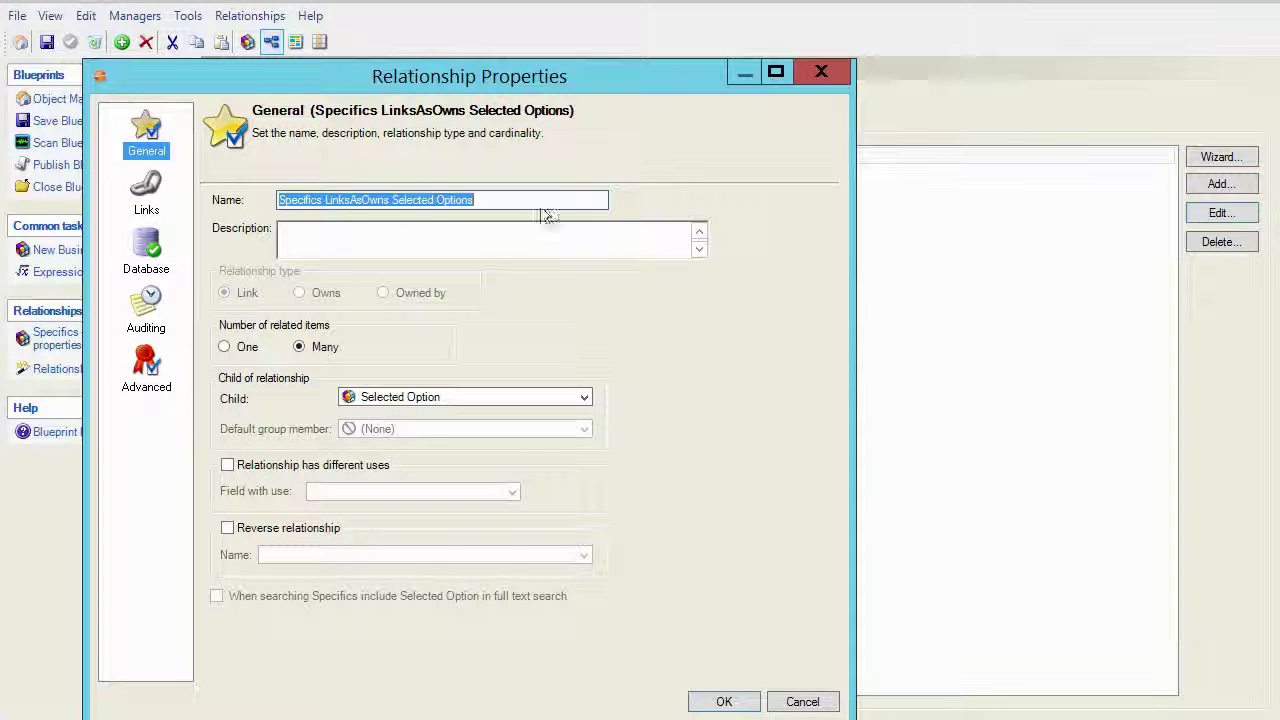
click(147, 368)
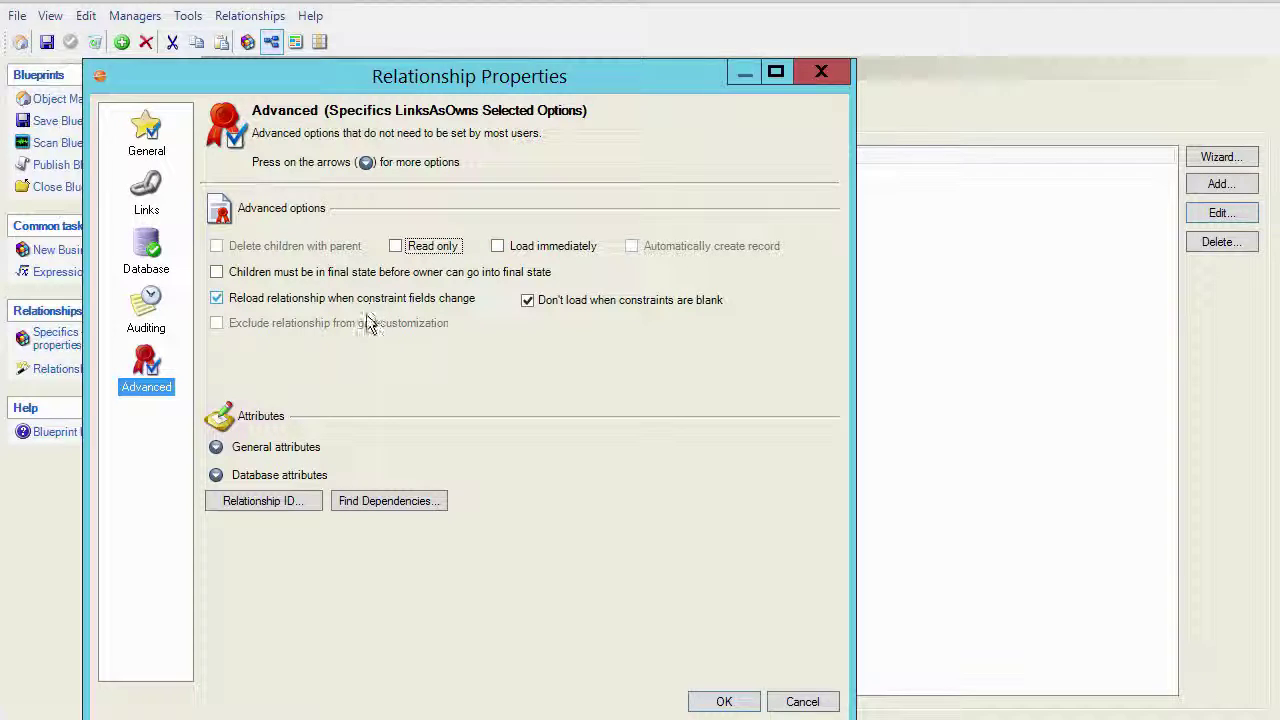
click(798, 703)
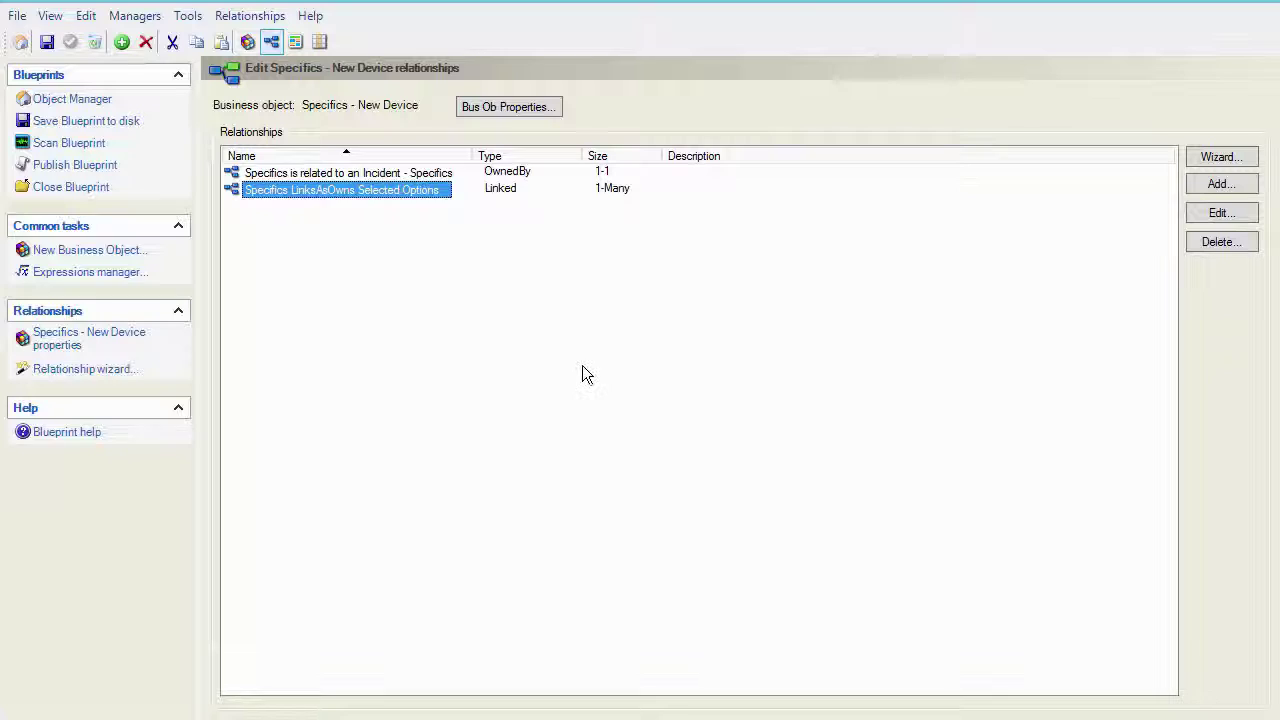
Return to the New Device form and display the steps of the Remove button's Remove Option action.
click(295, 41)
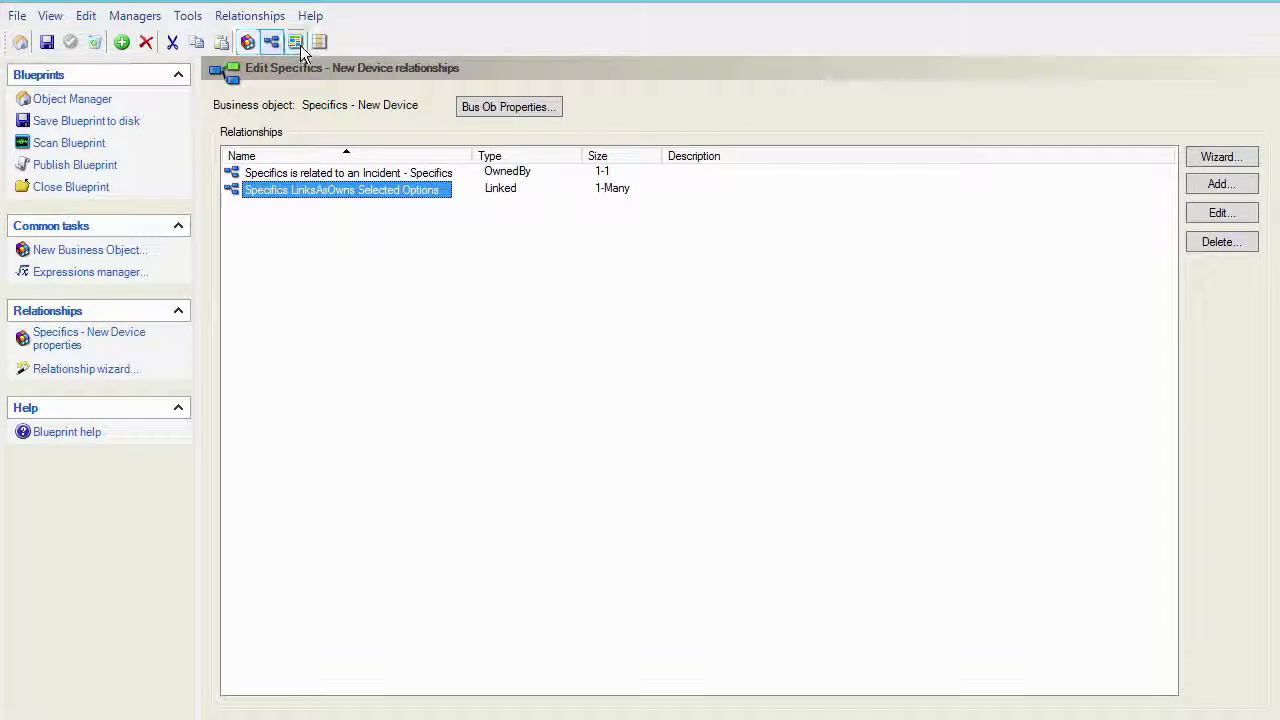
click(499, 533)
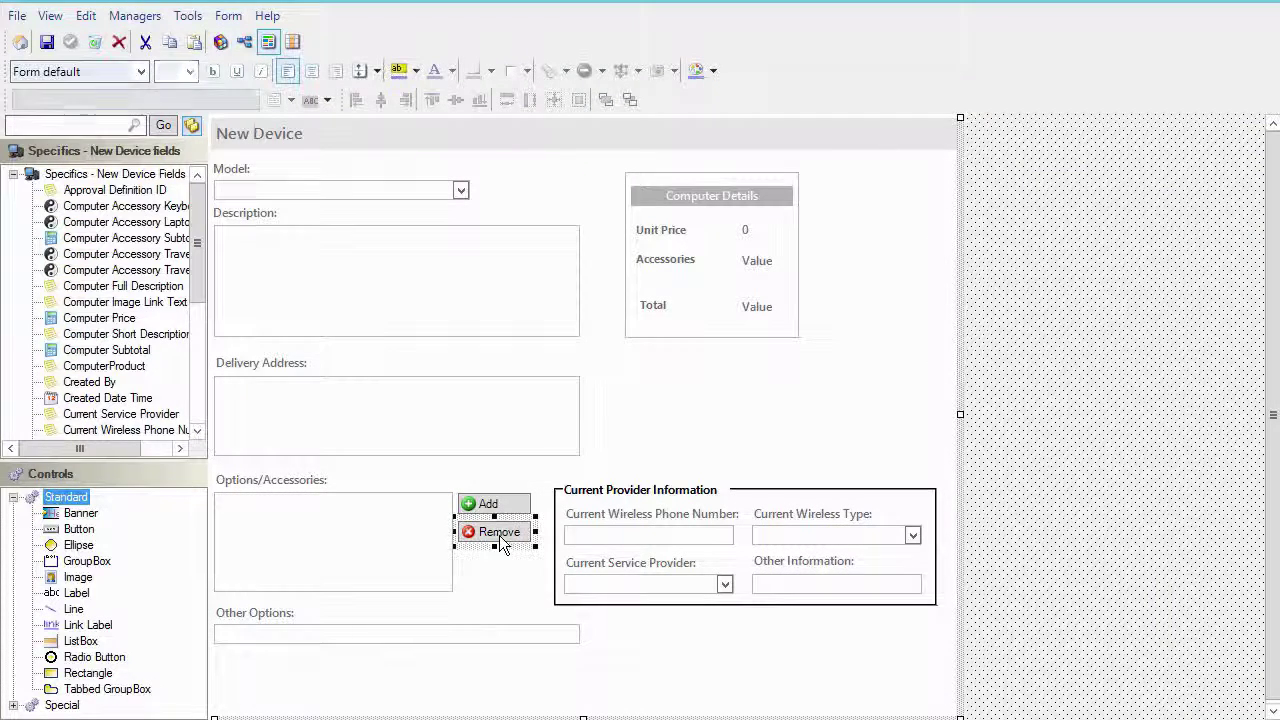
right_click(499, 533)
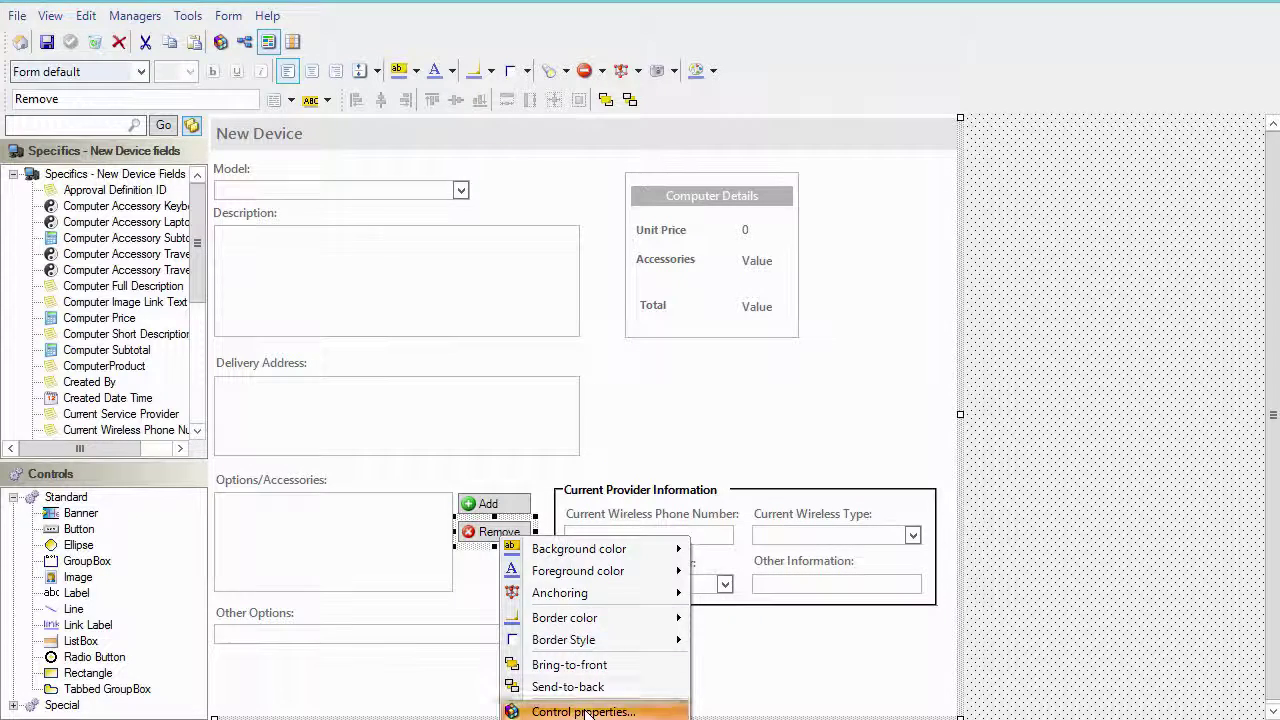
click(590, 711)
click(940, 131)
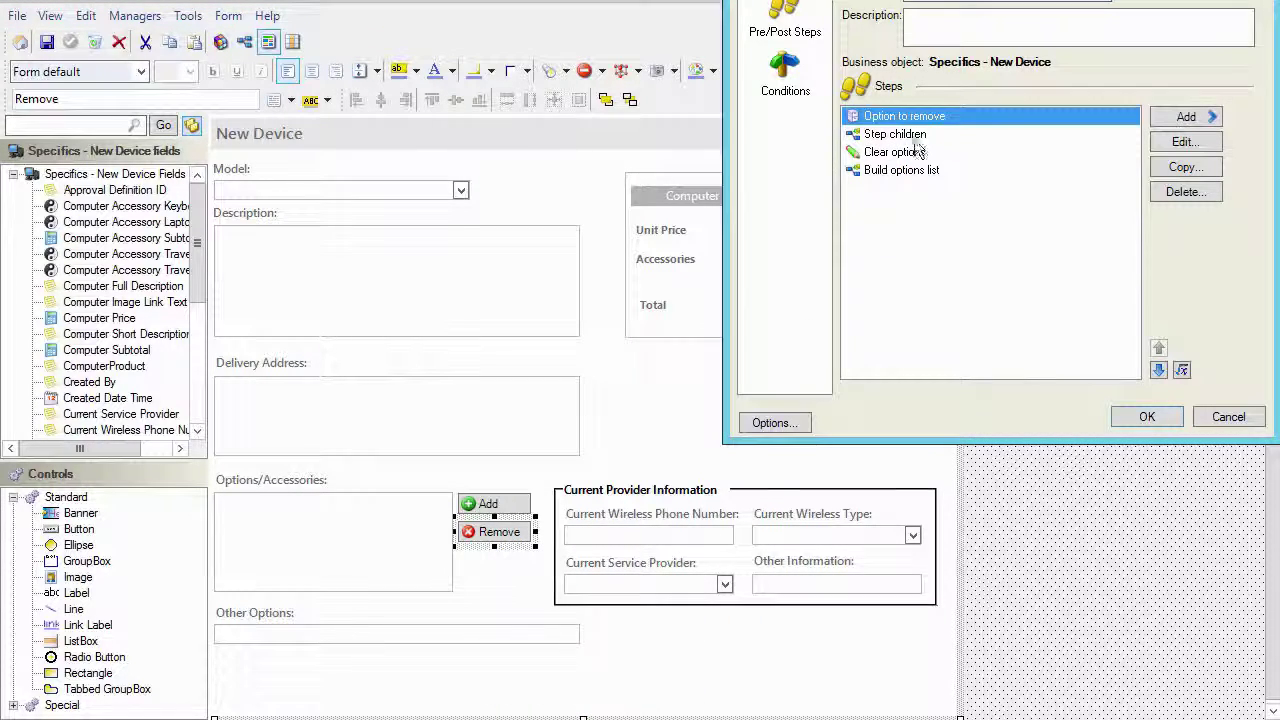
Inspect what the Step children step runs against related items, and close the Remove Option action without changes.
click(912, 136)
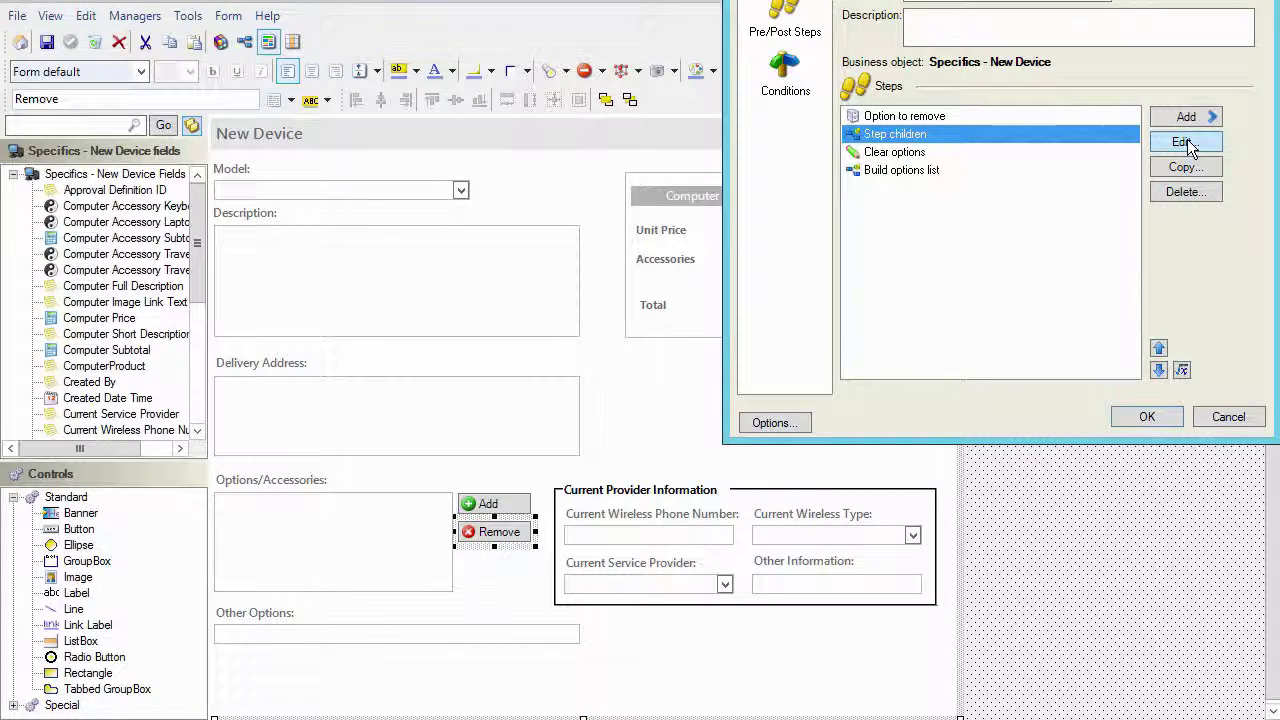
click(1185, 141)
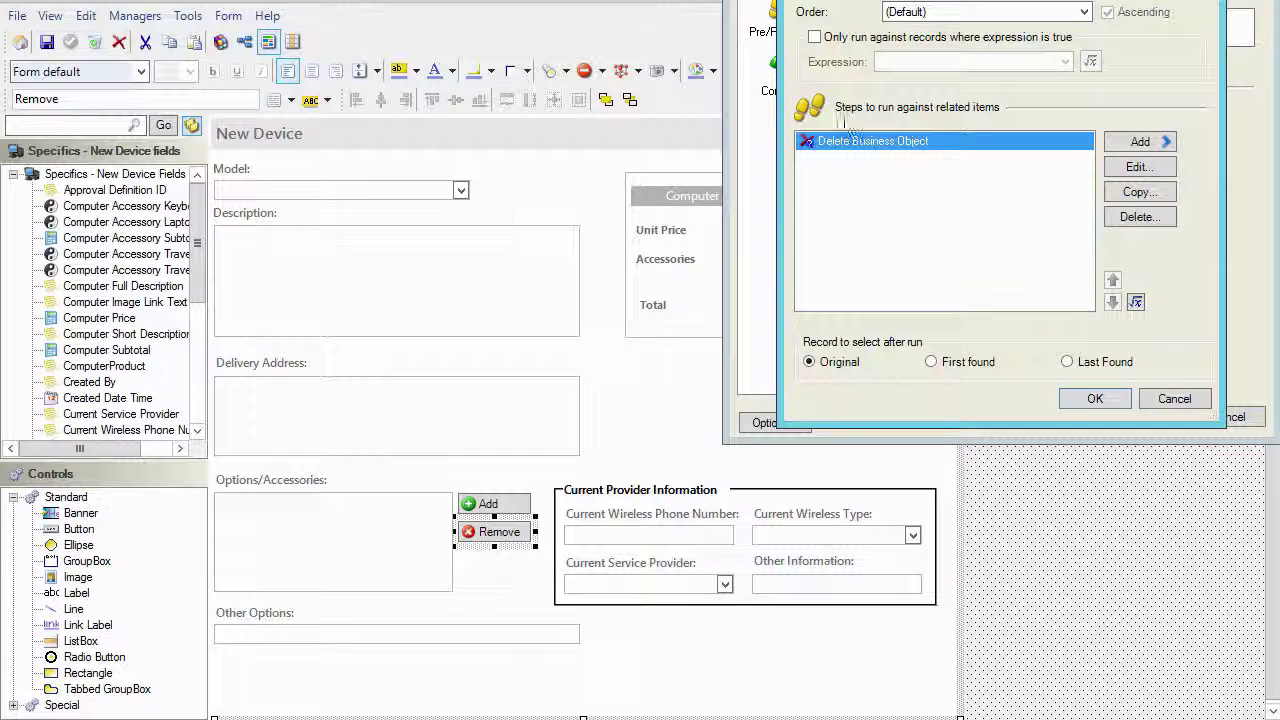
click(1172, 400)
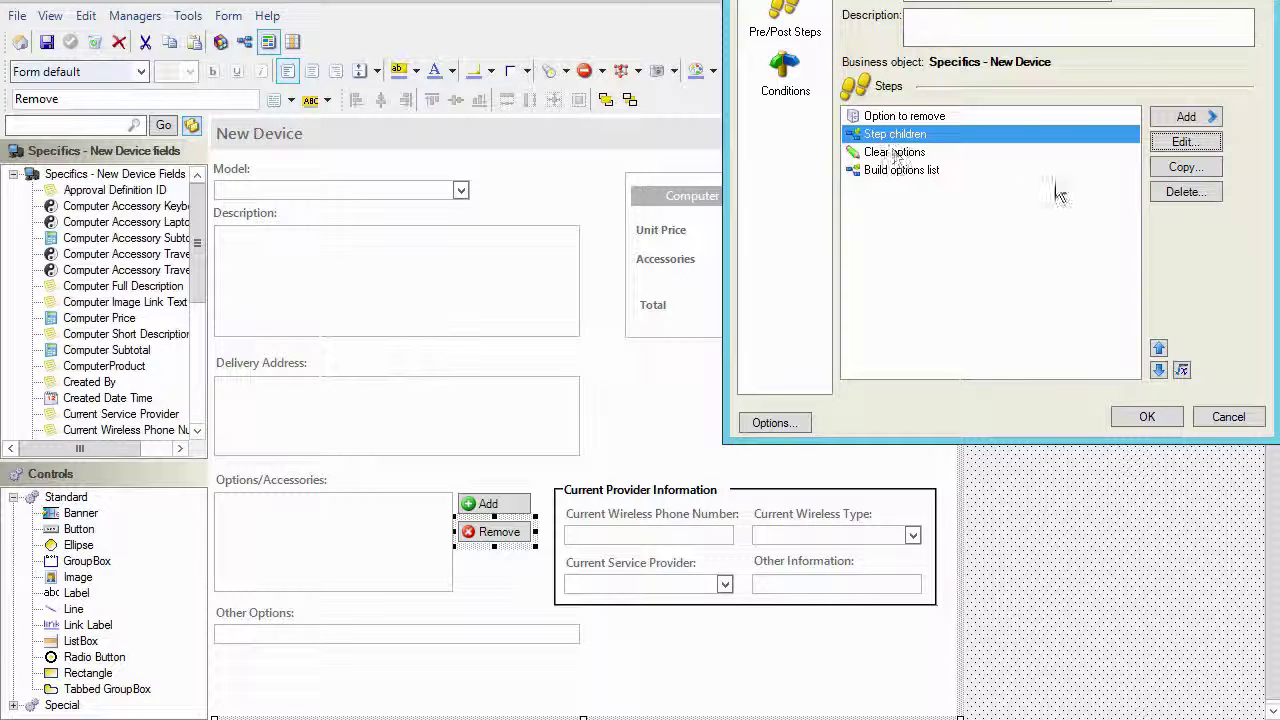
click(1226, 418)
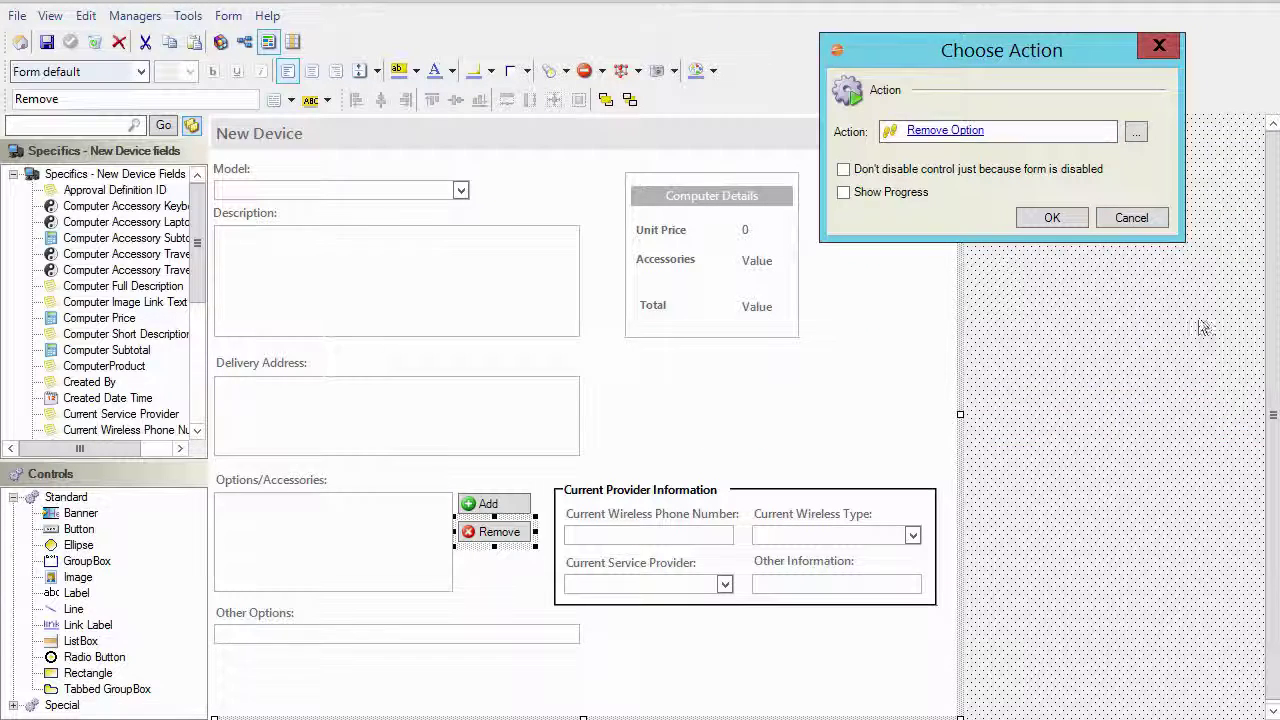
click(1135, 222)
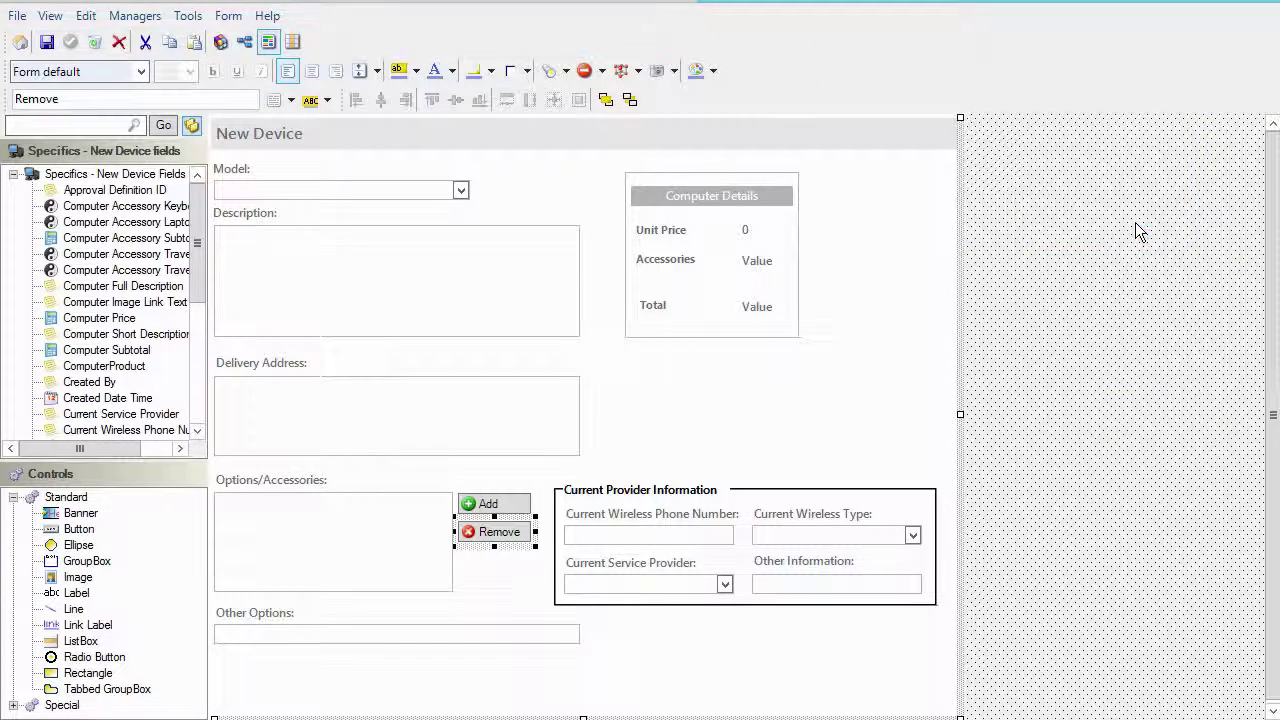
Open the Create child Business Object step of the Add button's action and check its available business object choices.
right_click(509, 505)
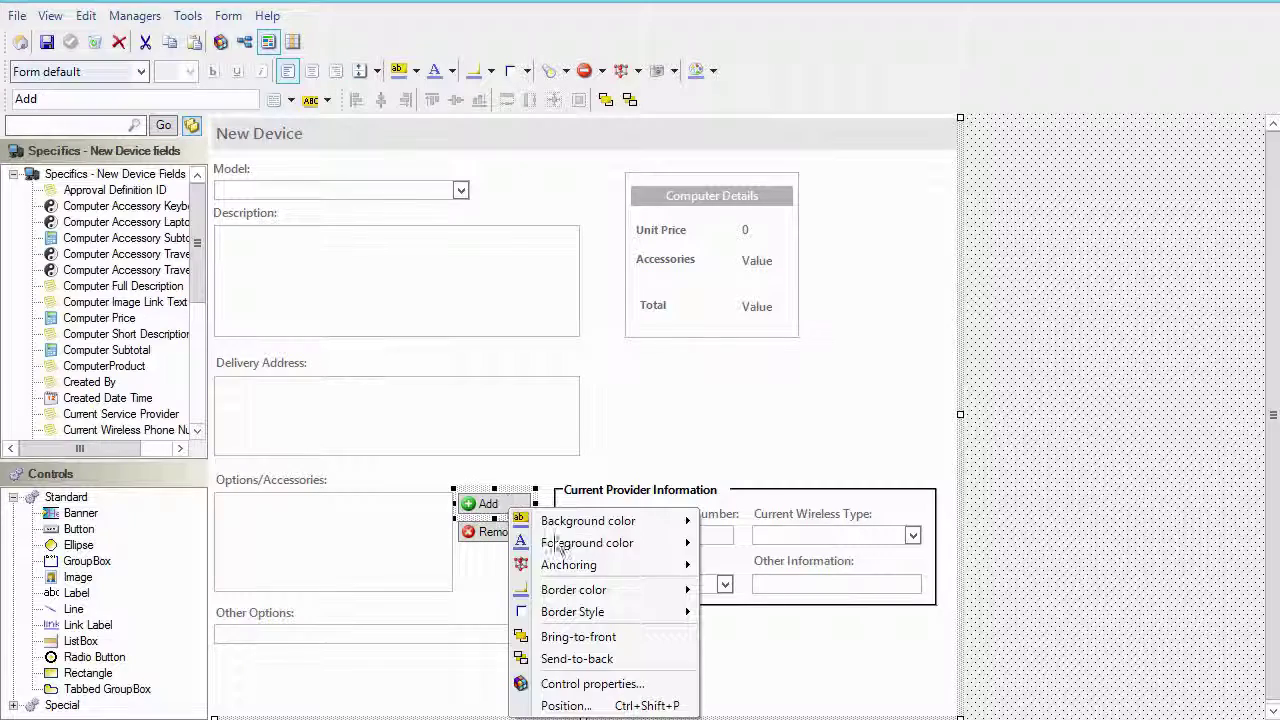
click(592, 684)
click(935, 130)
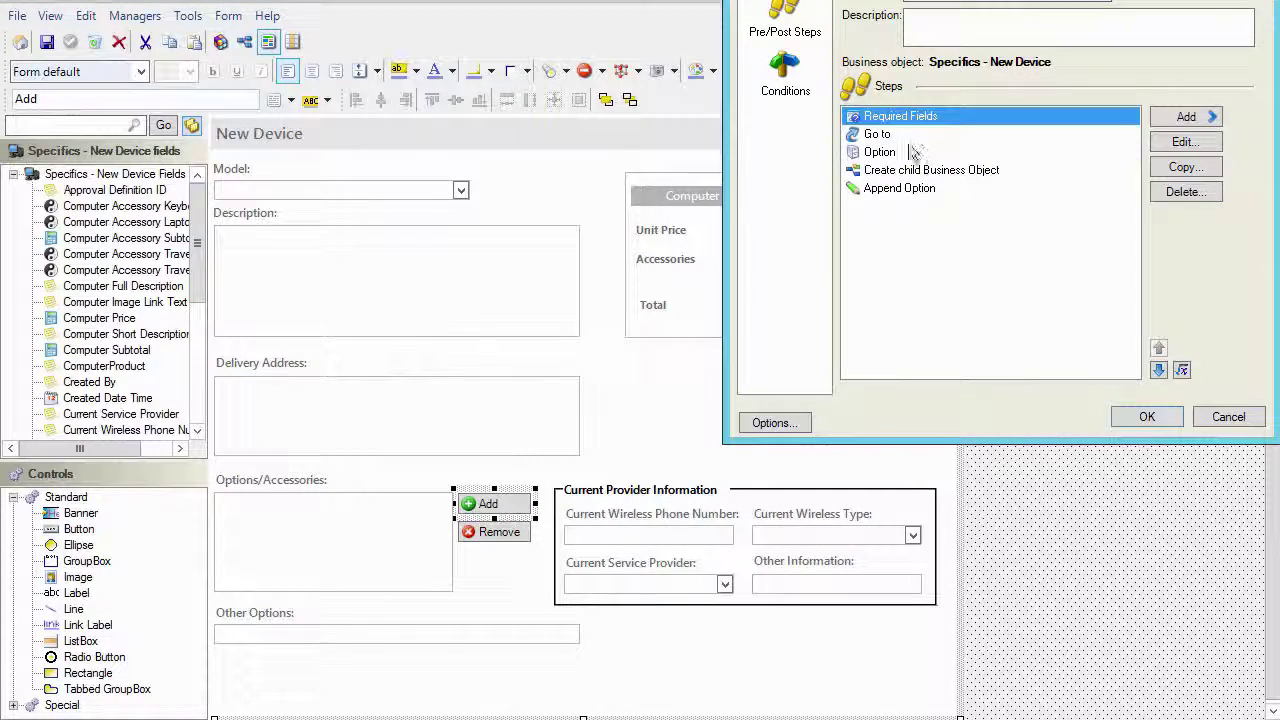
click(885, 170)
click(1185, 142)
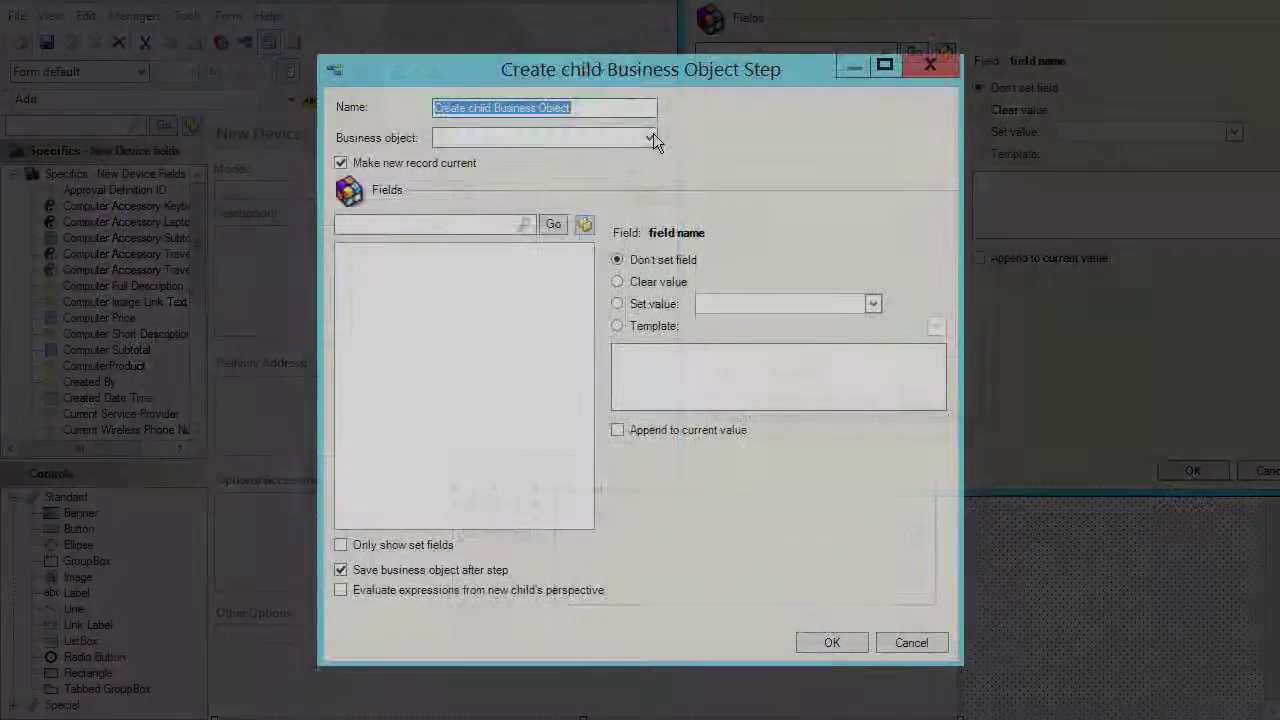
click(651, 138)
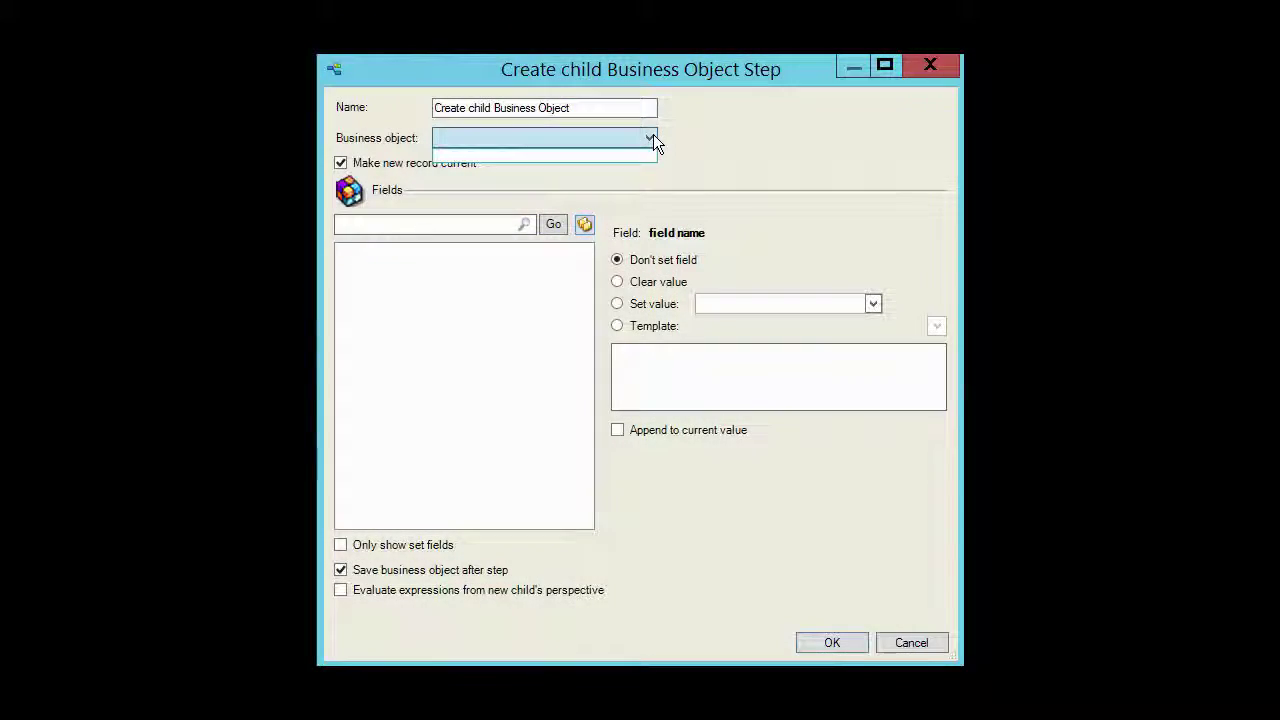
click(651, 138)
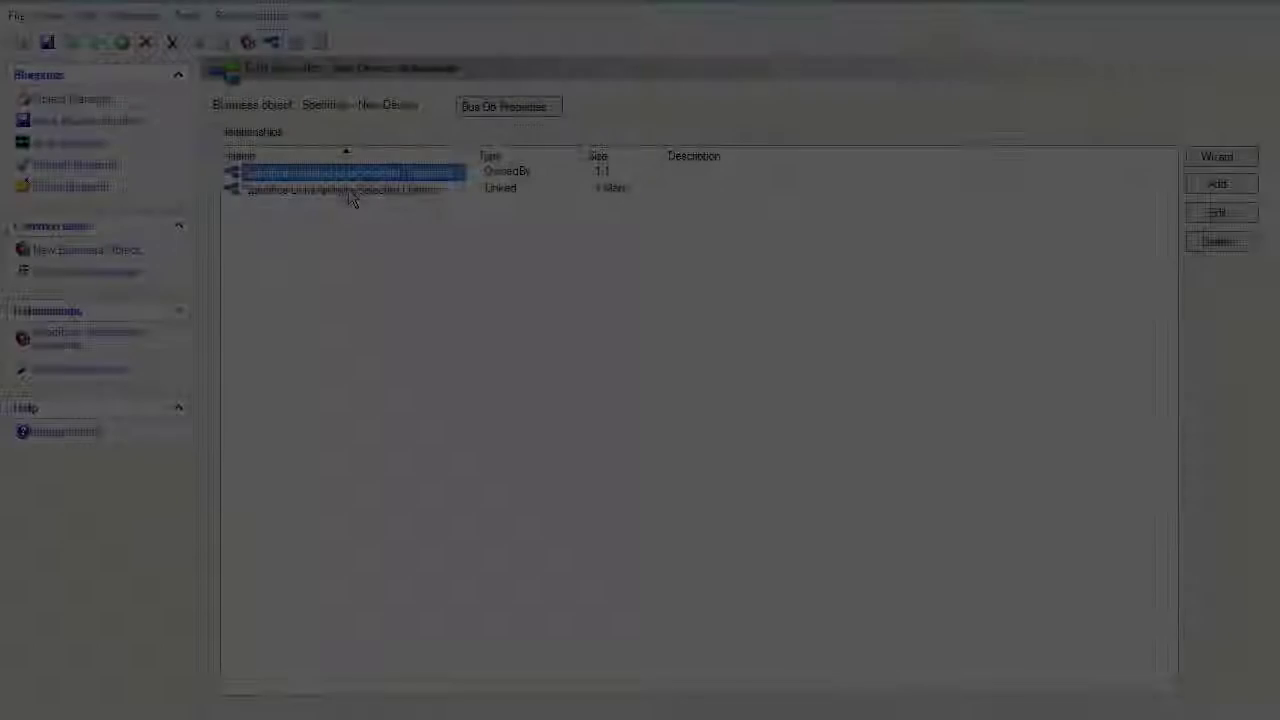
Examine the general and link settings of New Device's Specifics LinksAsOwns Selected Options relationship.
click(303, 190)
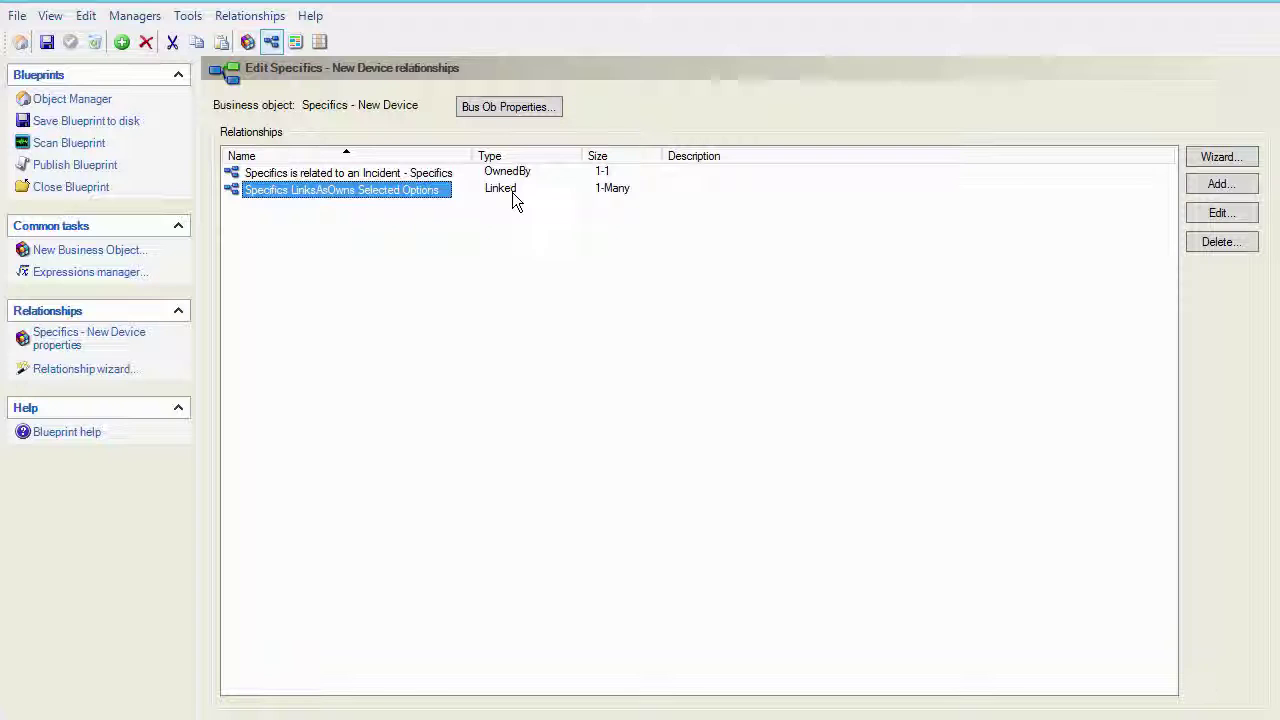
click(1203, 213)
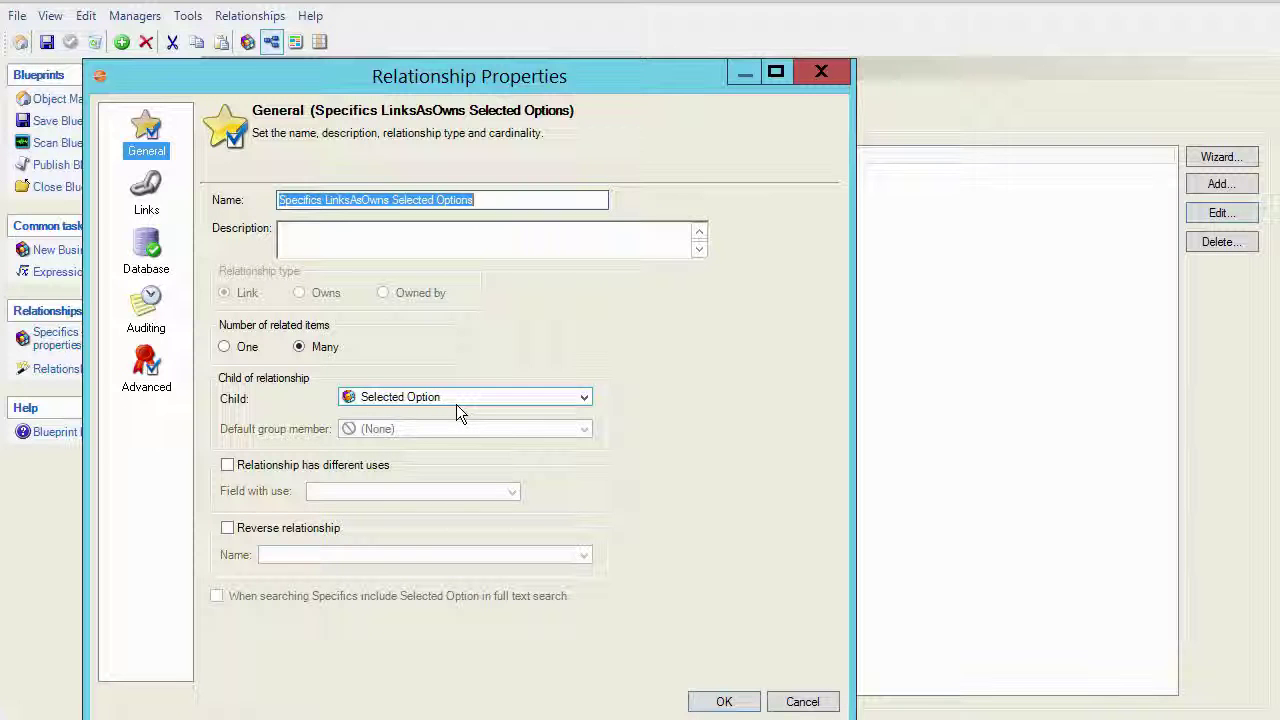
click(146, 200)
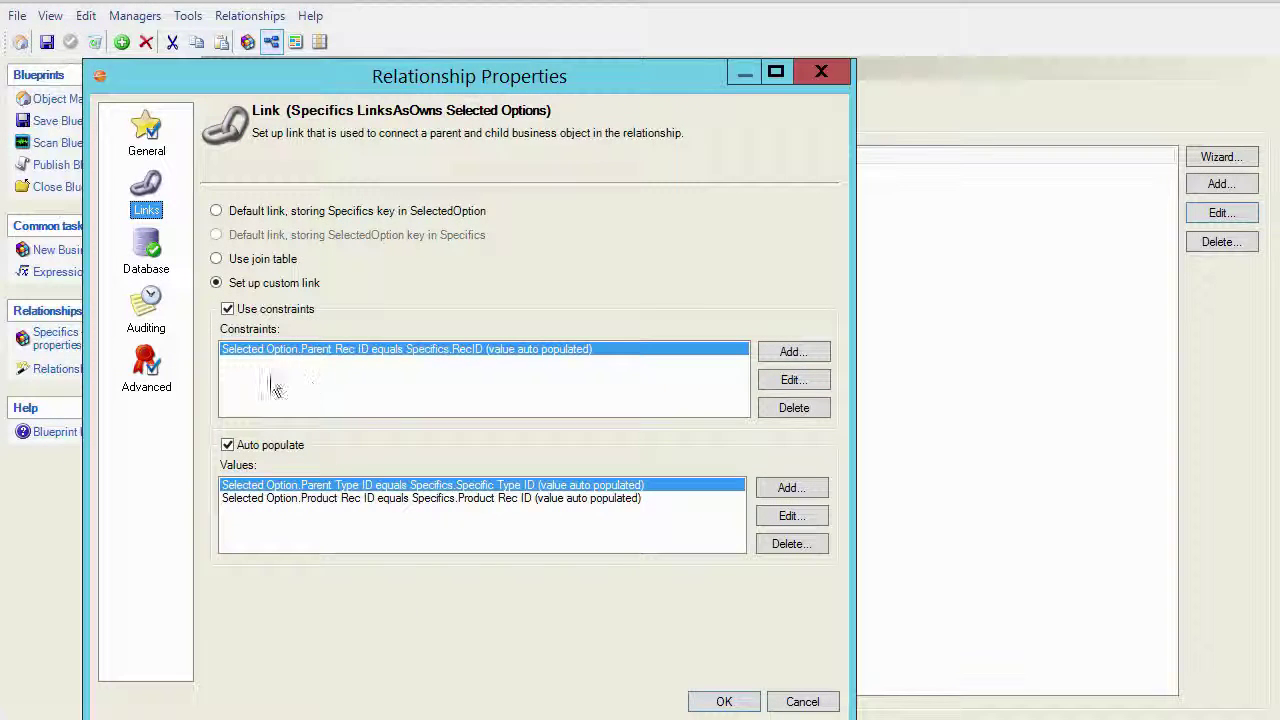
Add the general attribute ShowAsOneStepChild in the relationship's advanced properties and apply the relationship changes to the Blueprint.
click(166, 356)
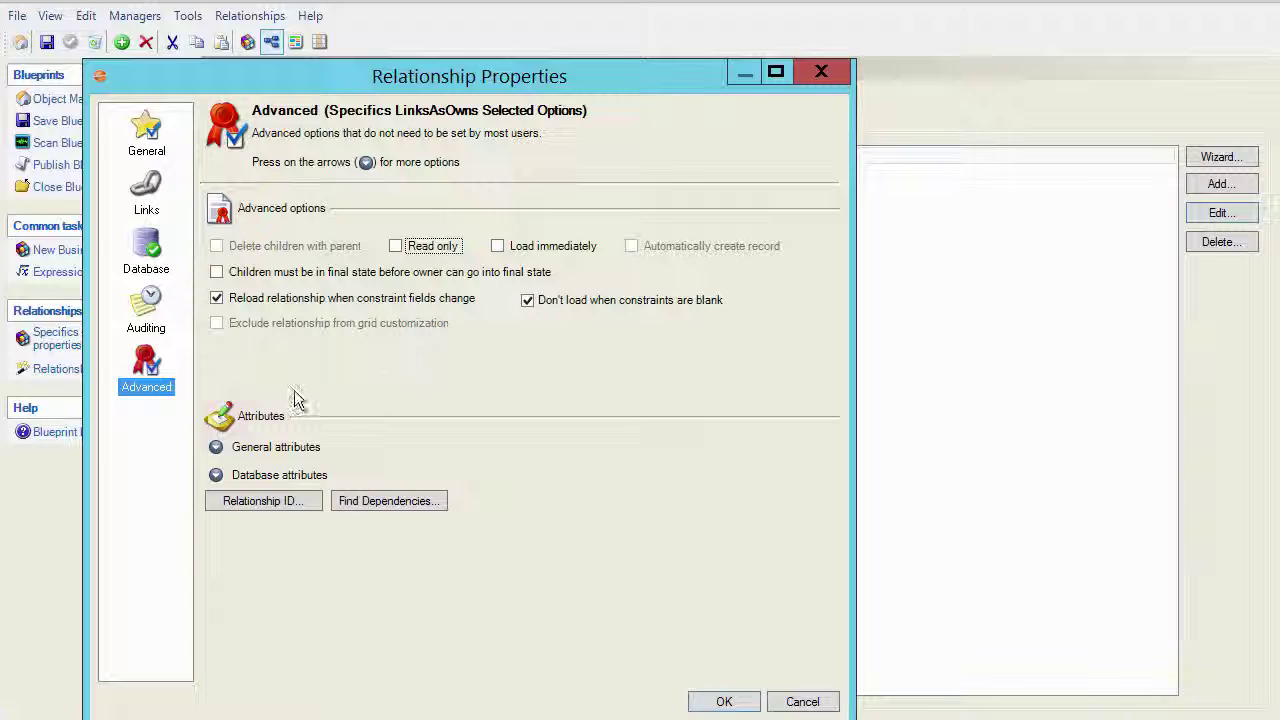
click(216, 447)
click(258, 521)
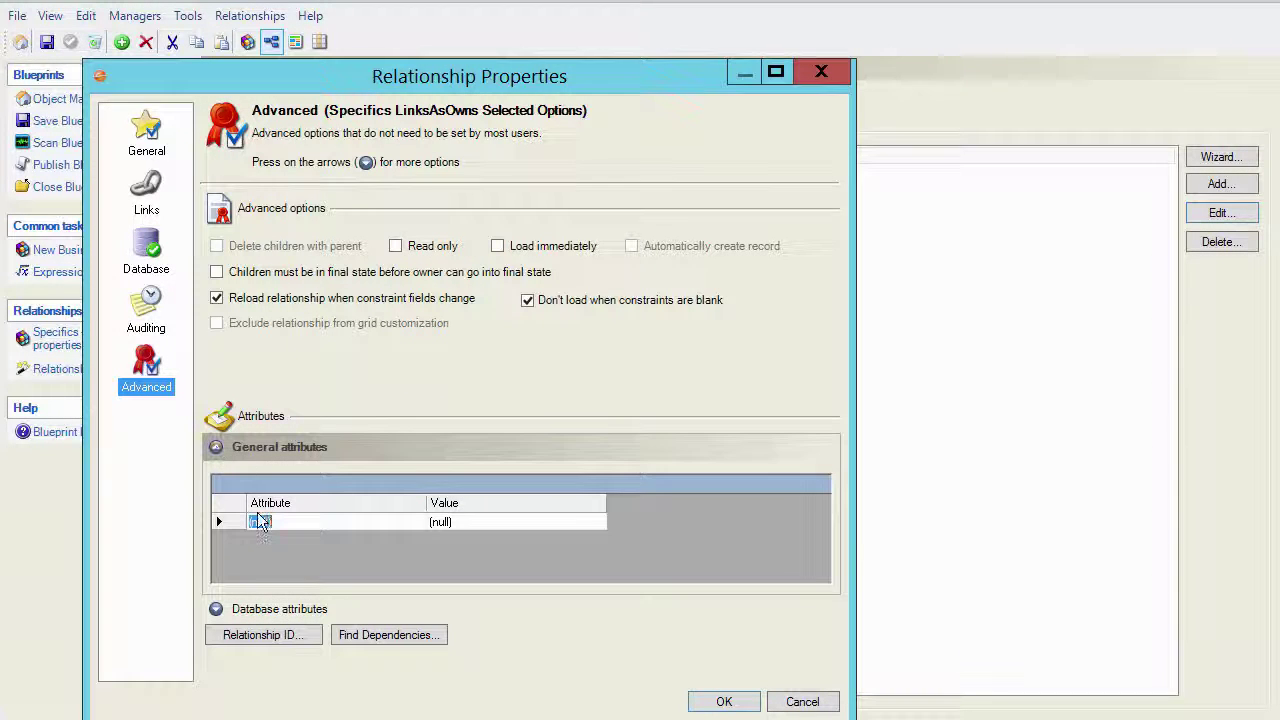
right_click(257, 521)
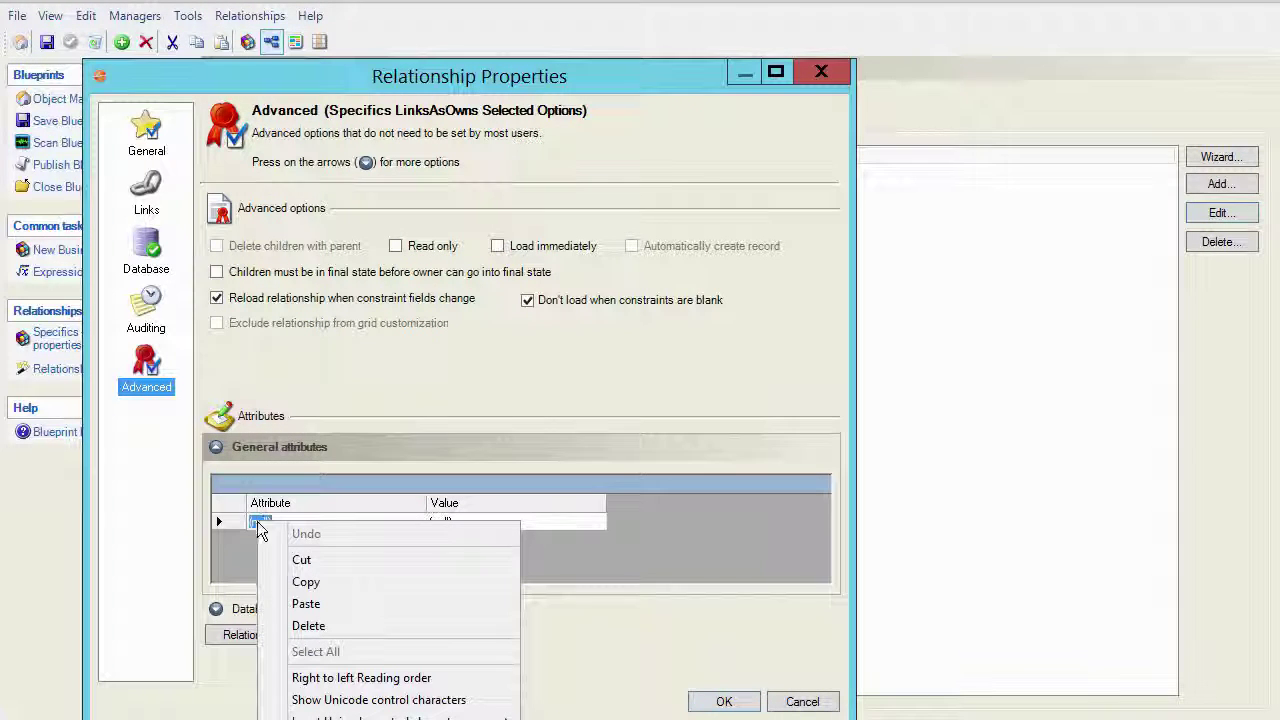
click(303, 603)
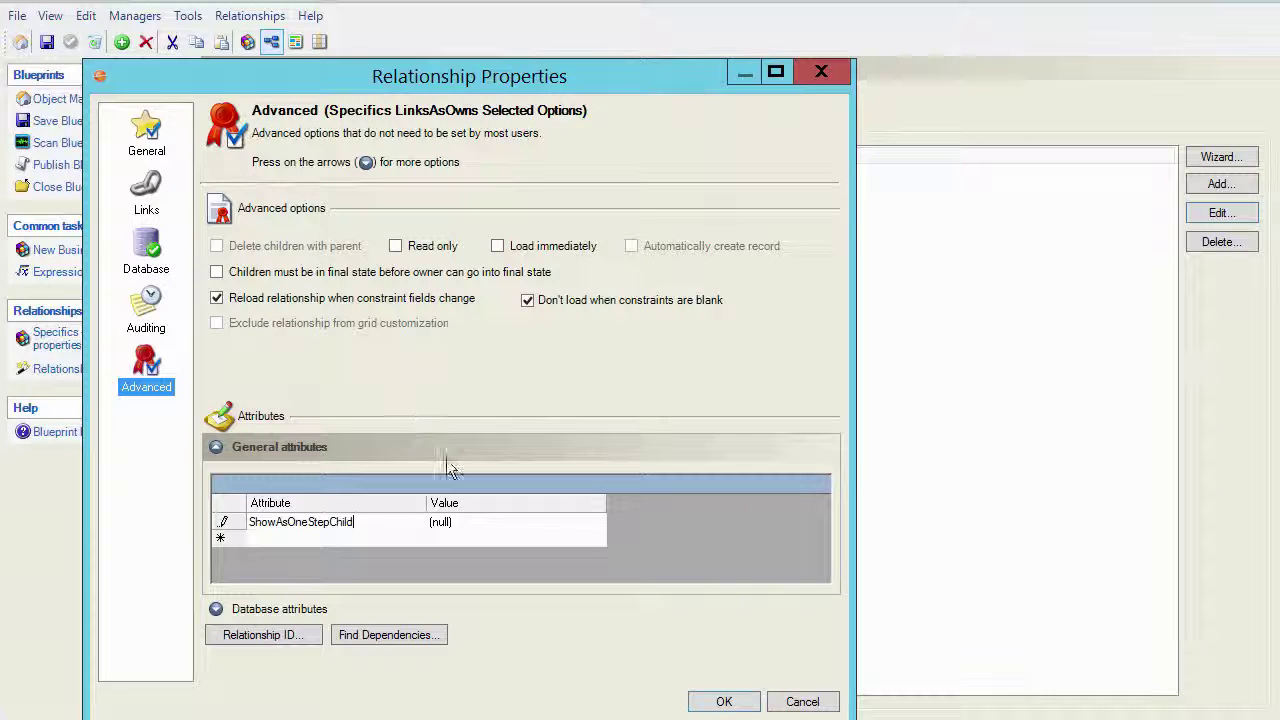
click(733, 705)
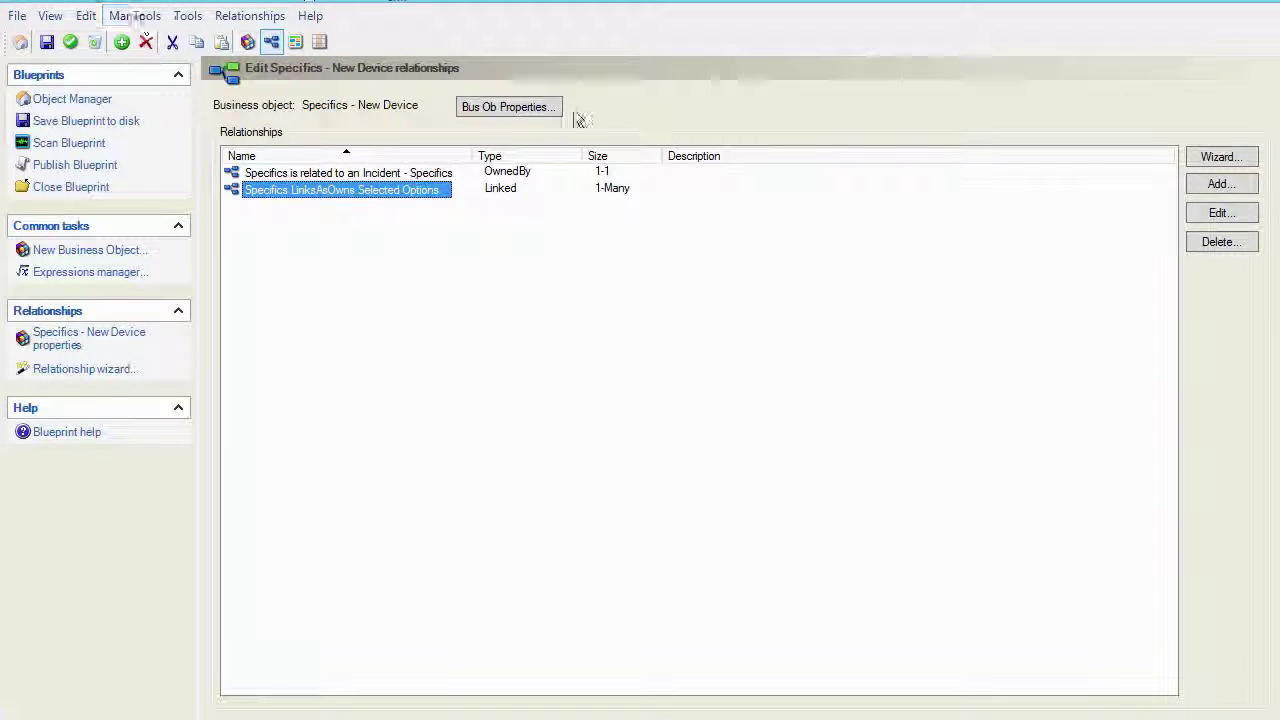
click(296, 43)
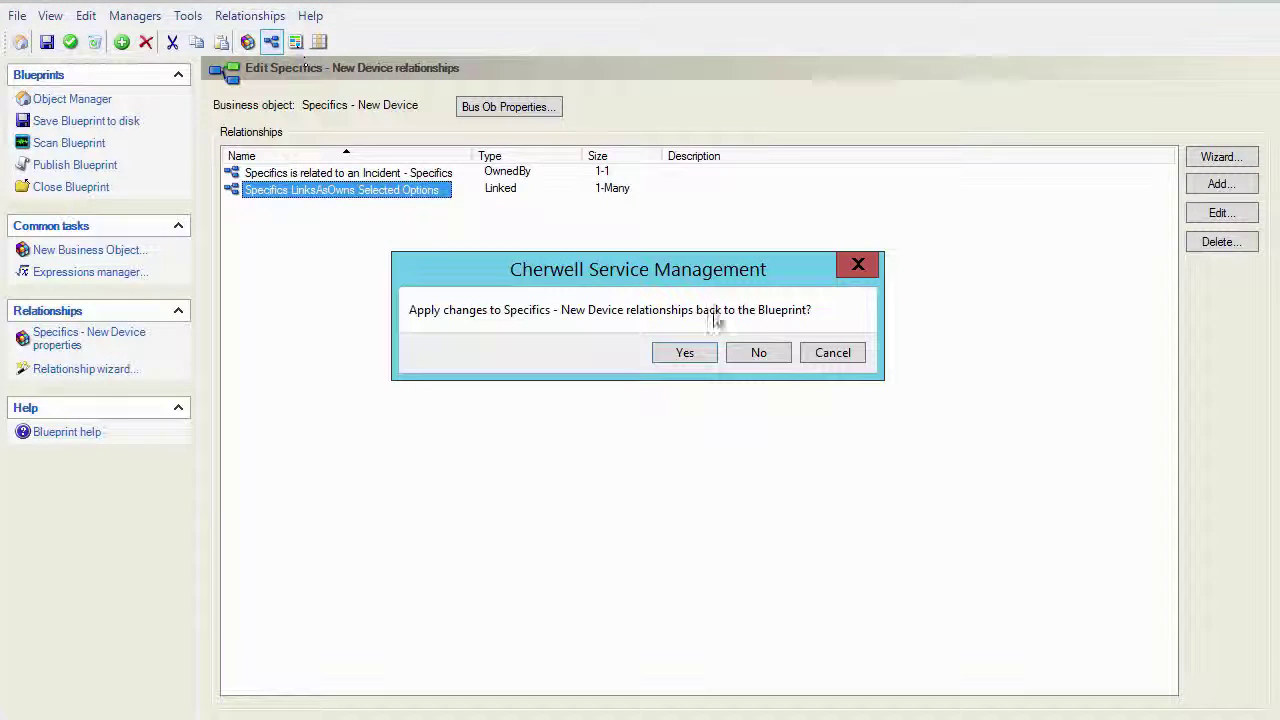
click(679, 349)
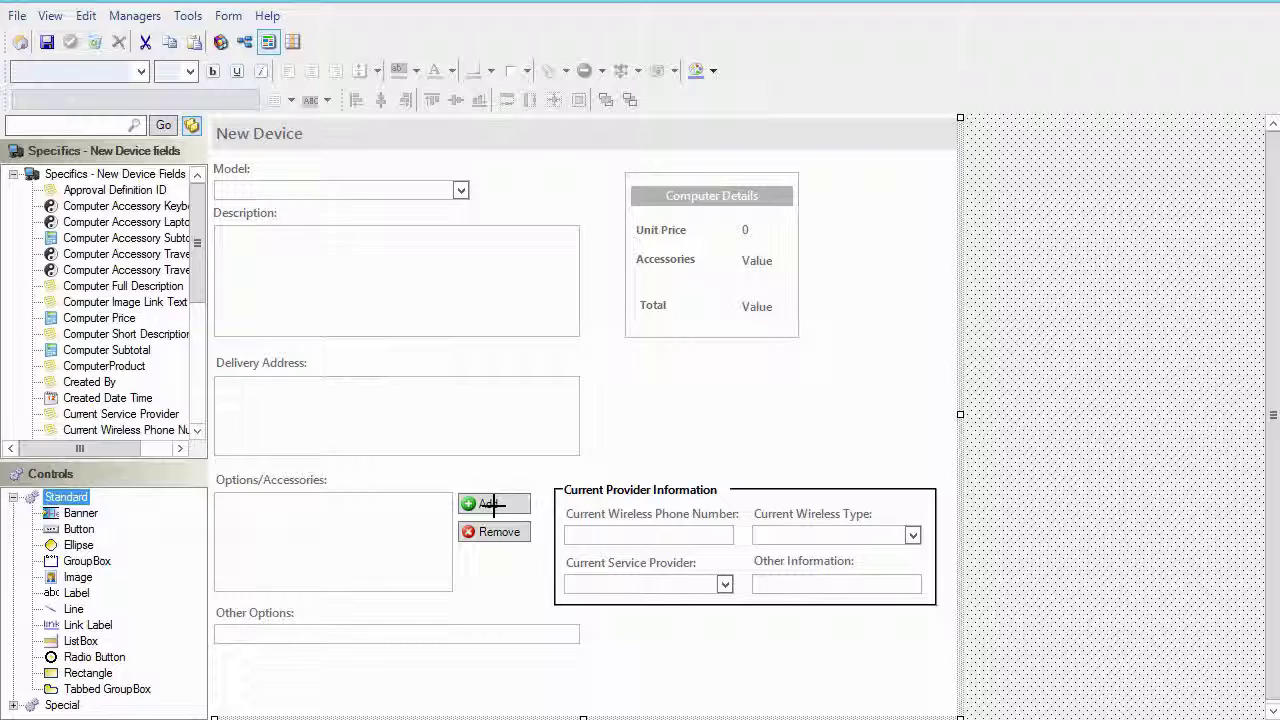
Reopen the Create child Business Object step of the Add button's Add Option action and inspect Selected Option as its business object.
right_click(494, 505)
click(567, 686)
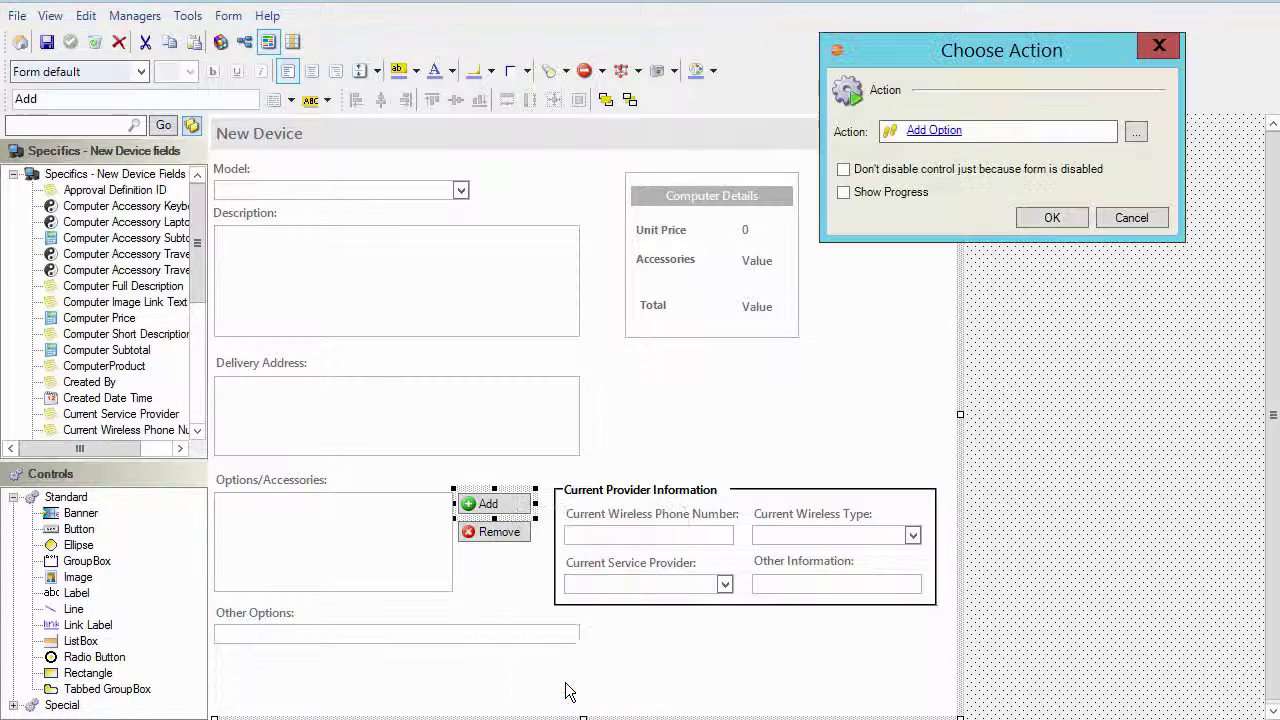
click(934, 132)
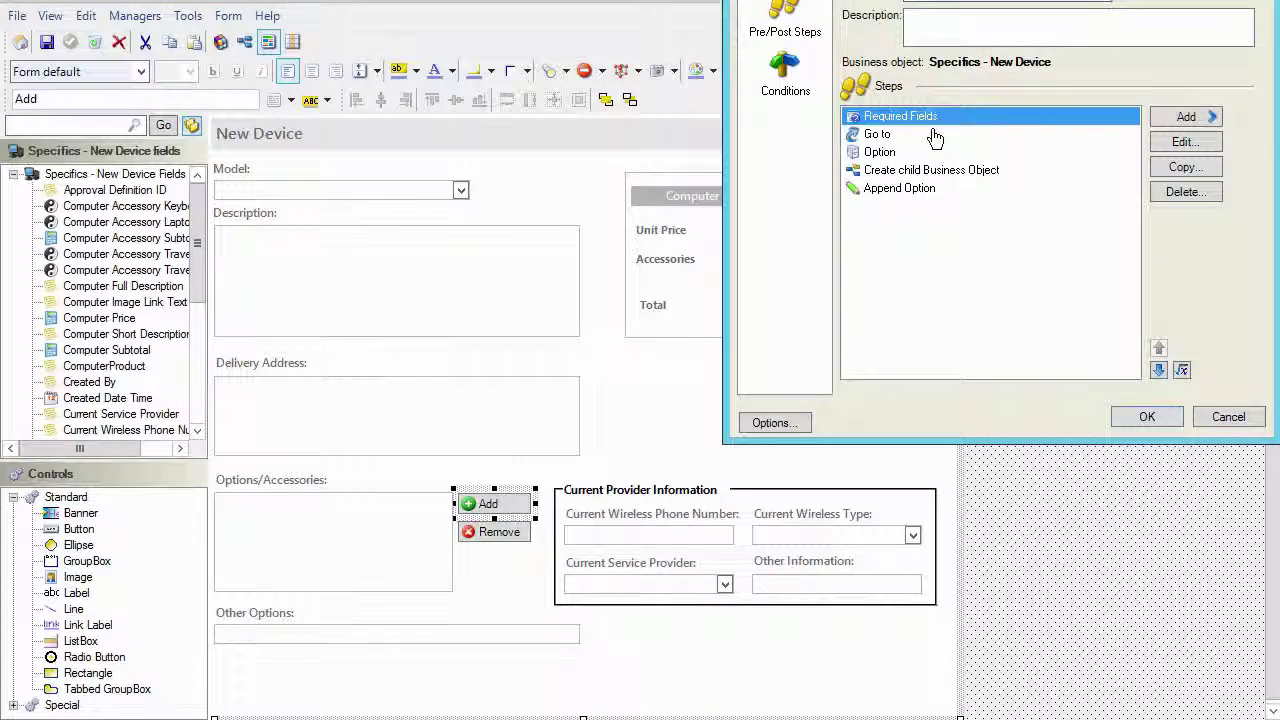
click(921, 172)
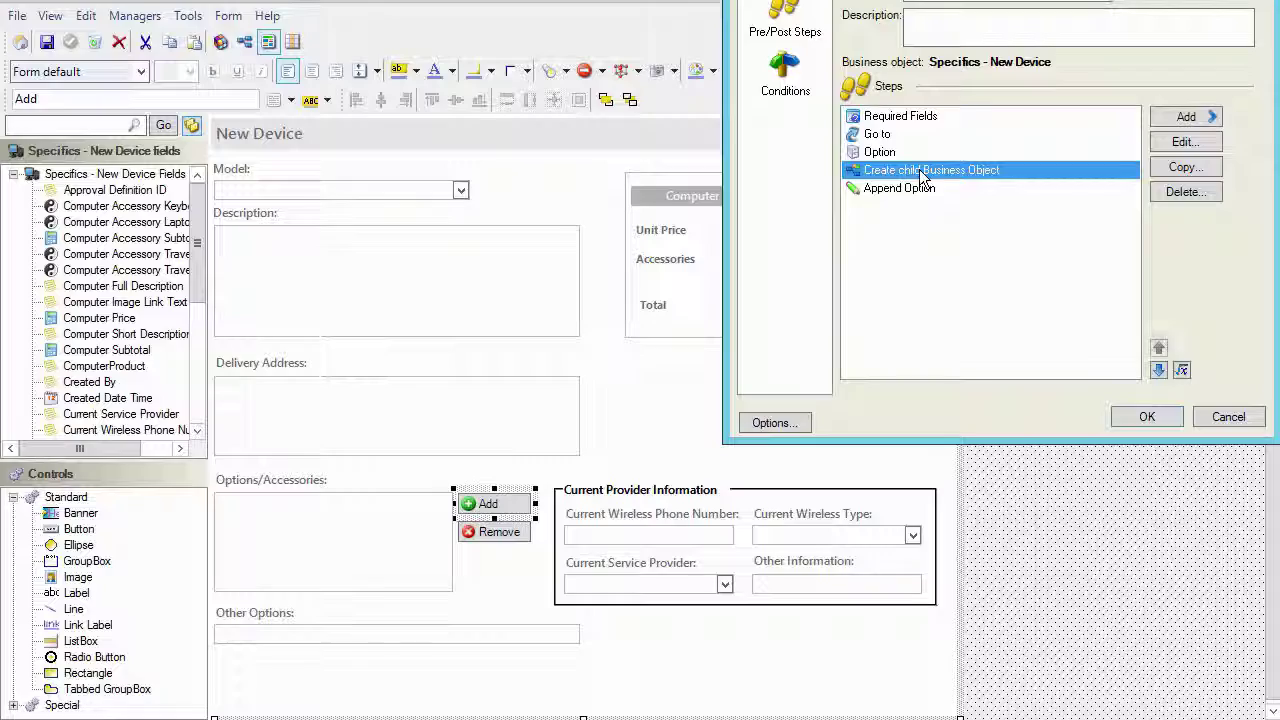
click(1184, 142)
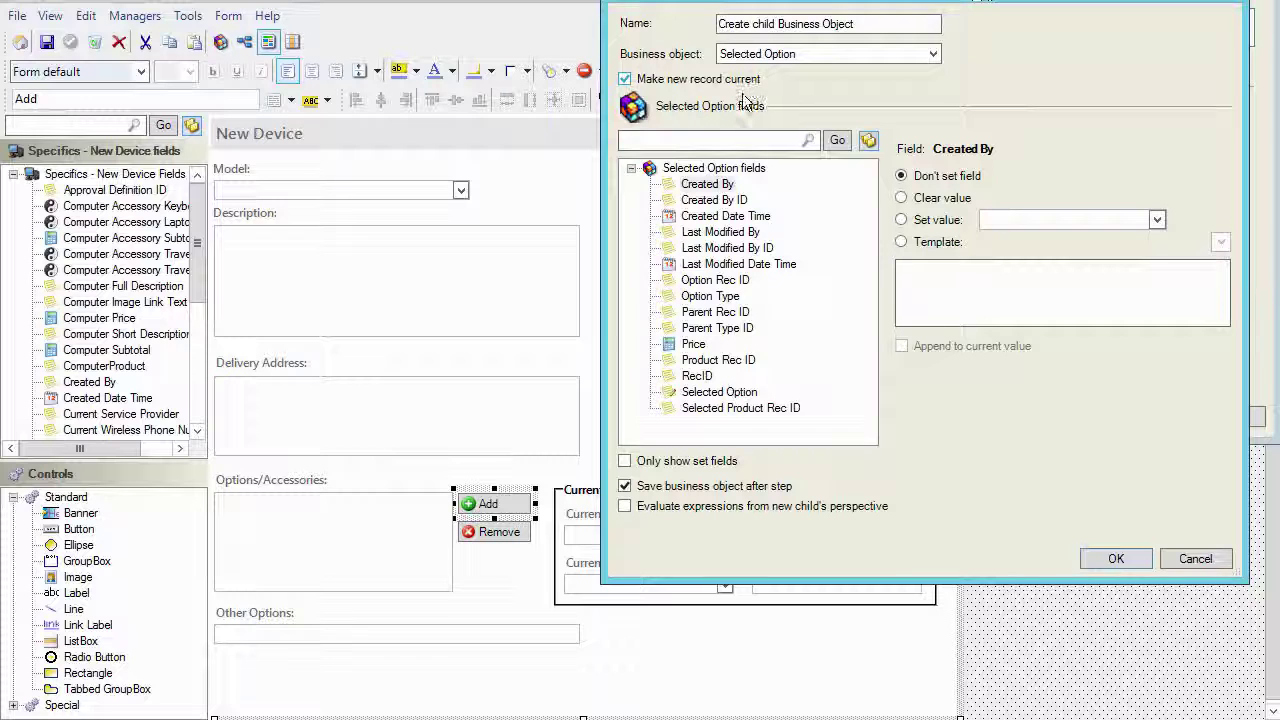
click(780, 57)
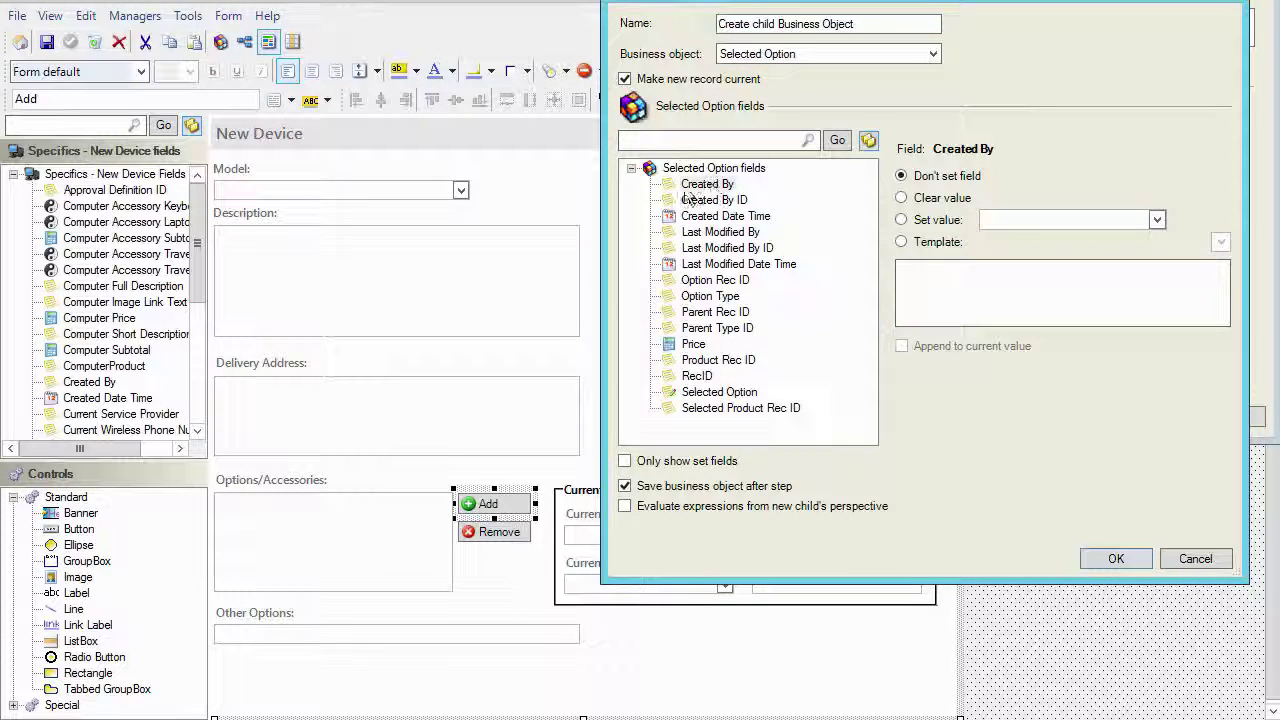
Inspect how the Parent Rec ID field of Selected Option is set, and close the step and Add Option action without saving.
click(718, 312)
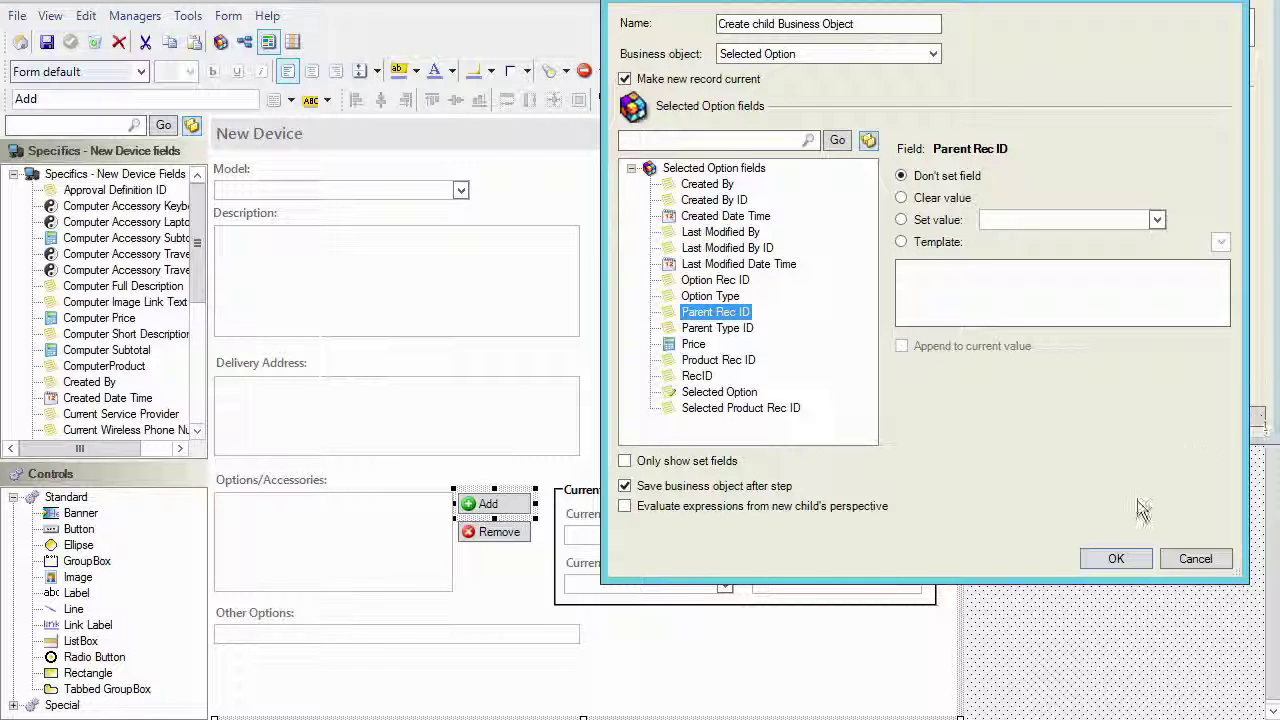
click(1191, 556)
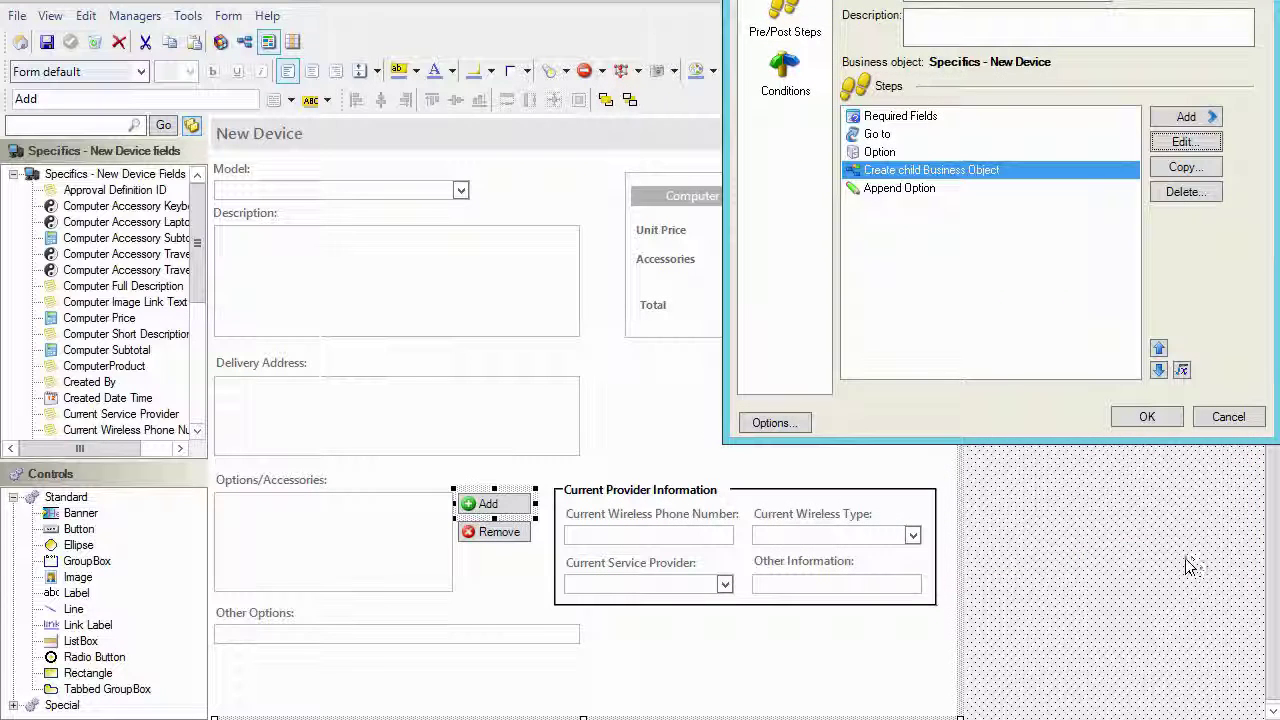
click(1228, 417)
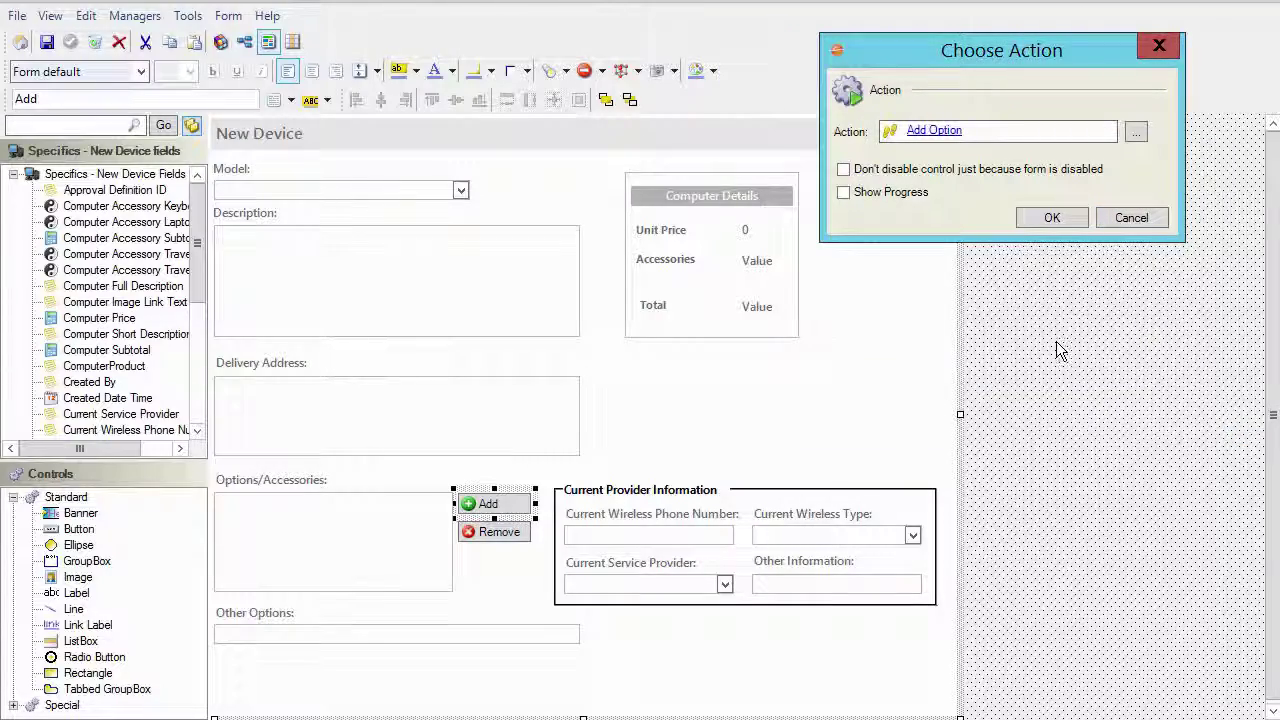
click(1114, 222)
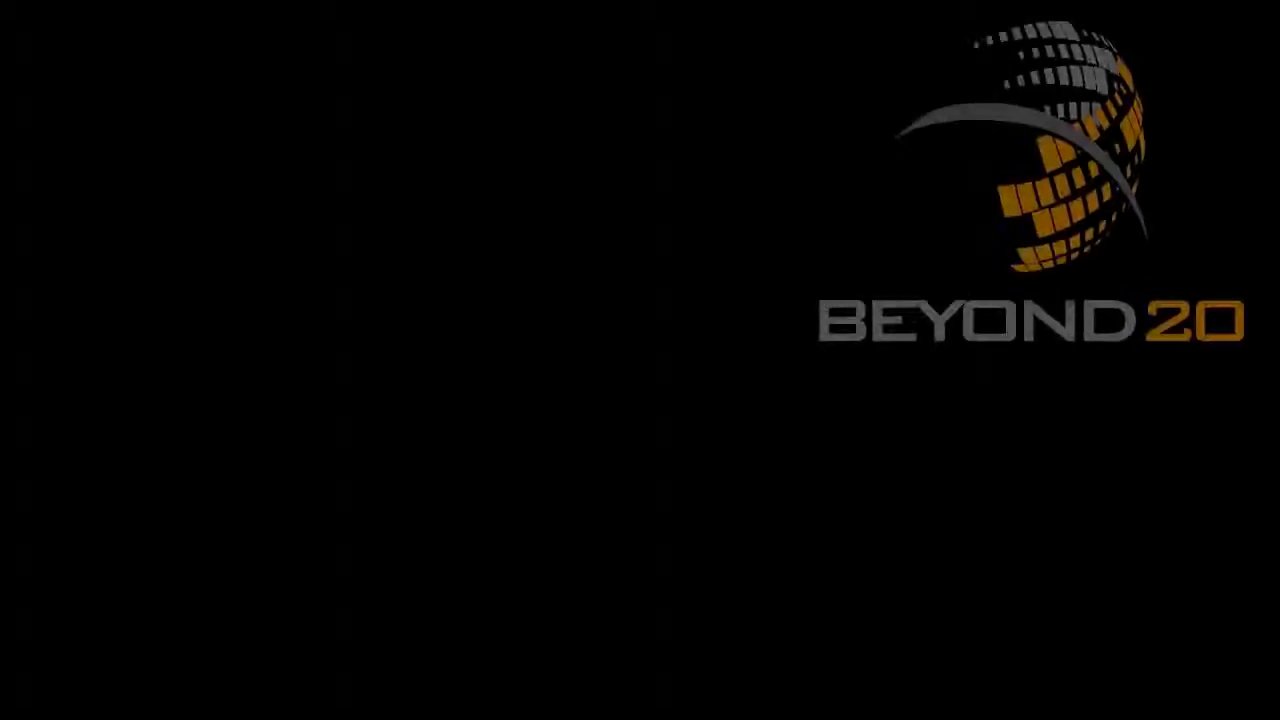